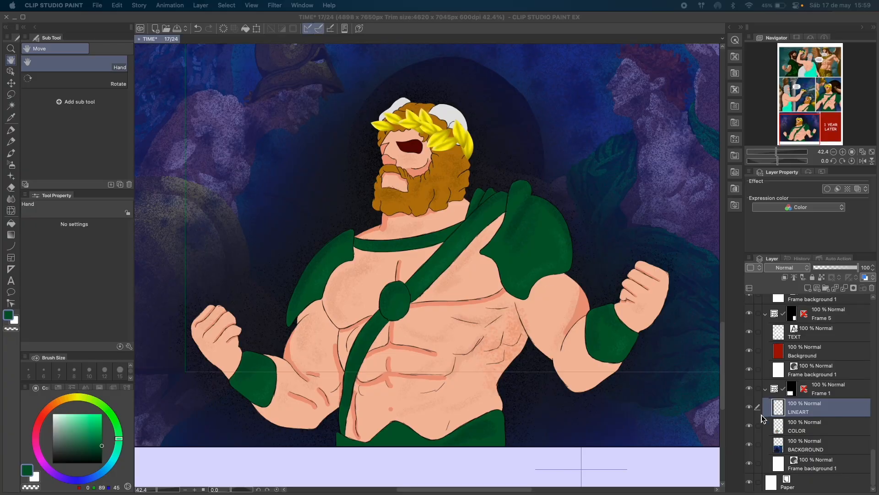
Step: Hide and show the LINEART and COLOR layers of Frame 1 in turn to check what each contains
click(750, 407)
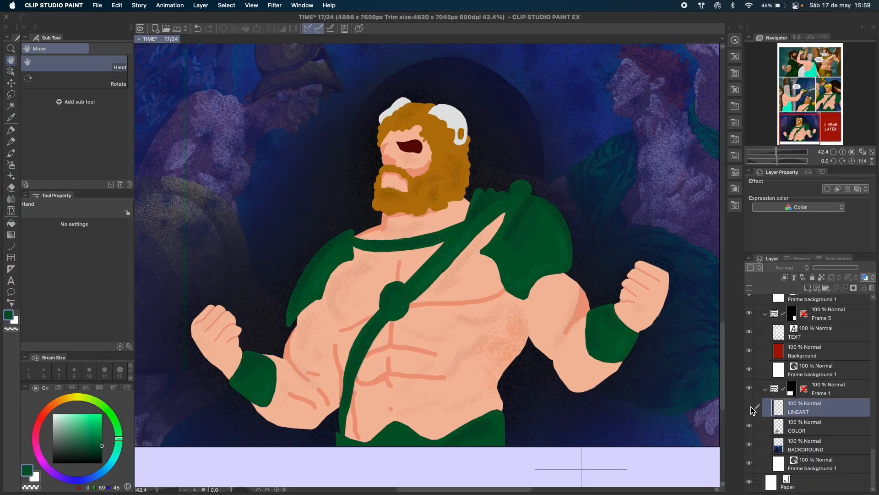
click(750, 407)
click(750, 427)
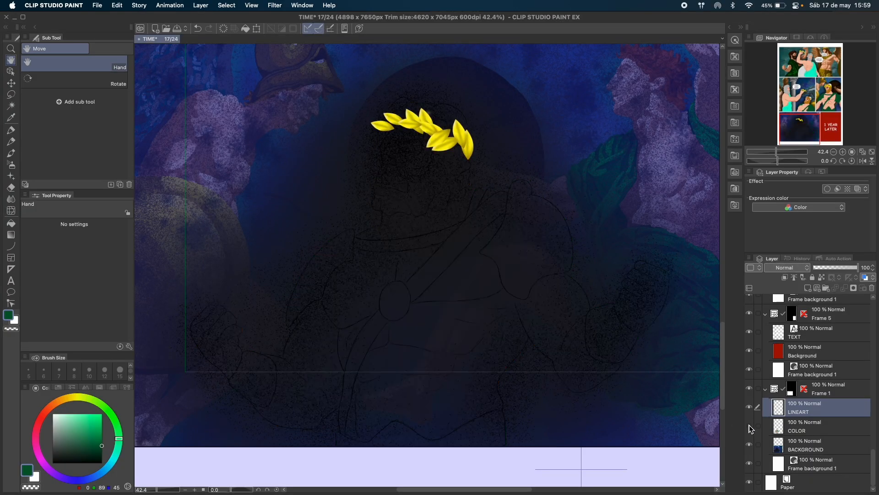
click(750, 427)
click(749, 427)
click(749, 427)
click(750, 426)
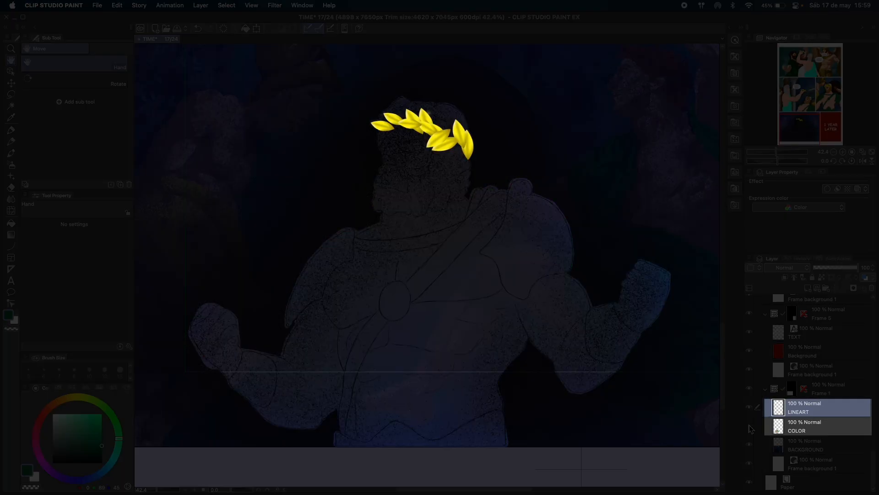
click(749, 426)
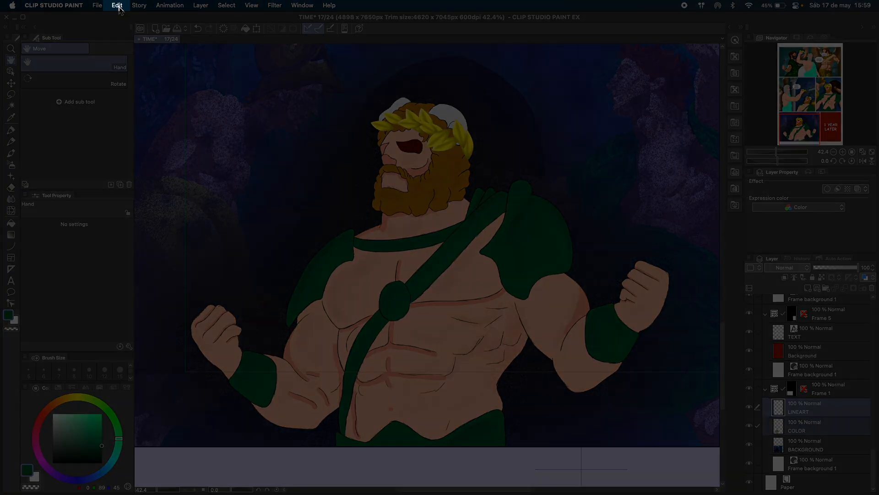
Step: Start a Puppet warp transformation on the LINEART and COLOR layers together
click(118, 6)
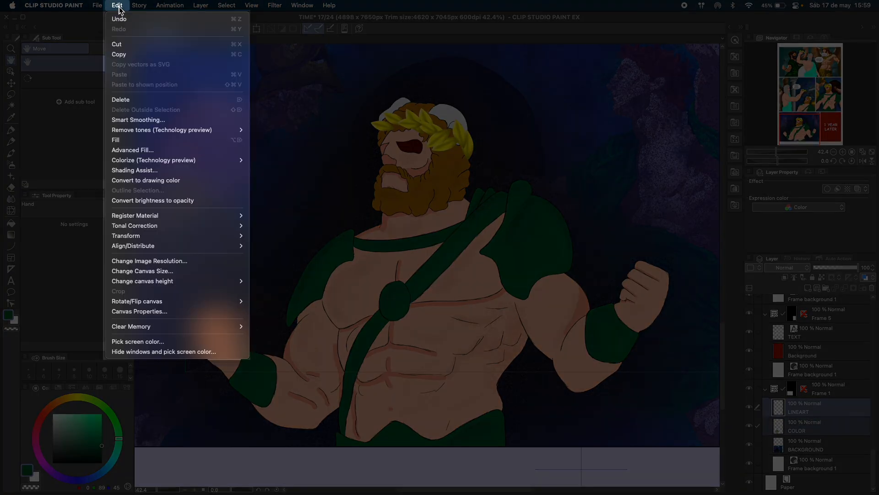
mouse_move(197, 237)
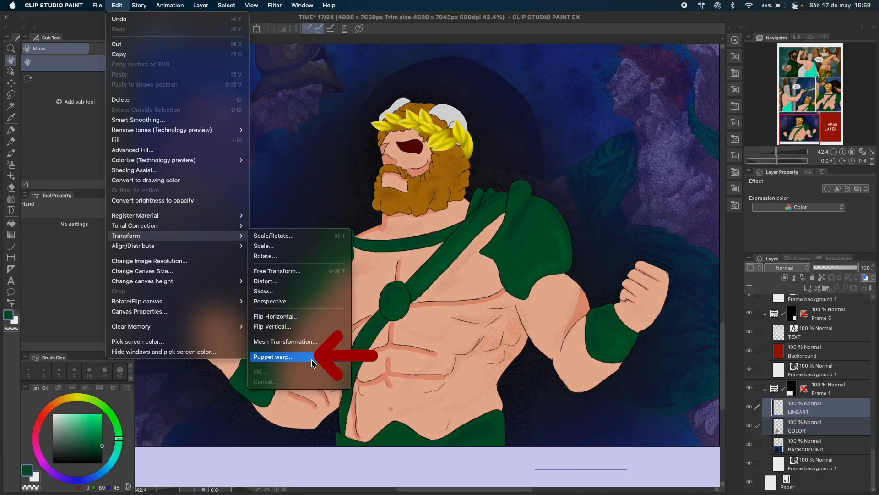
click(311, 359)
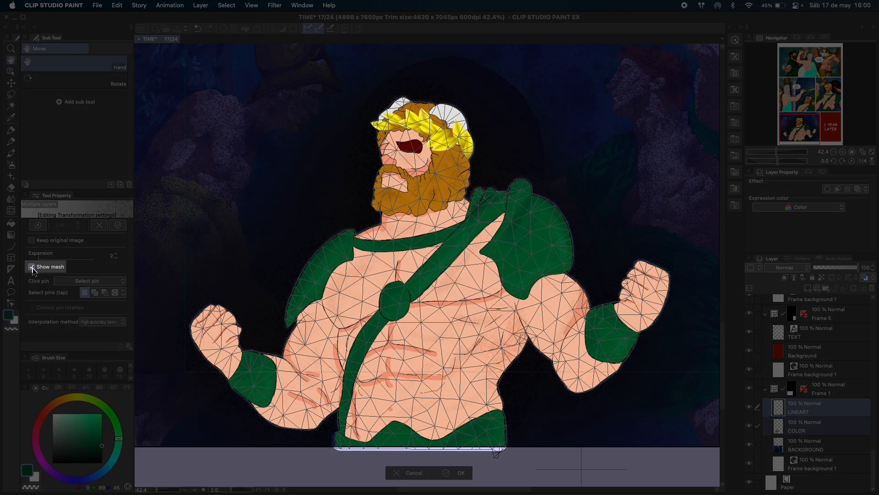
Step: Examine the puppet warp's Show mesh, Expansion and Click pin settings
click(32, 266)
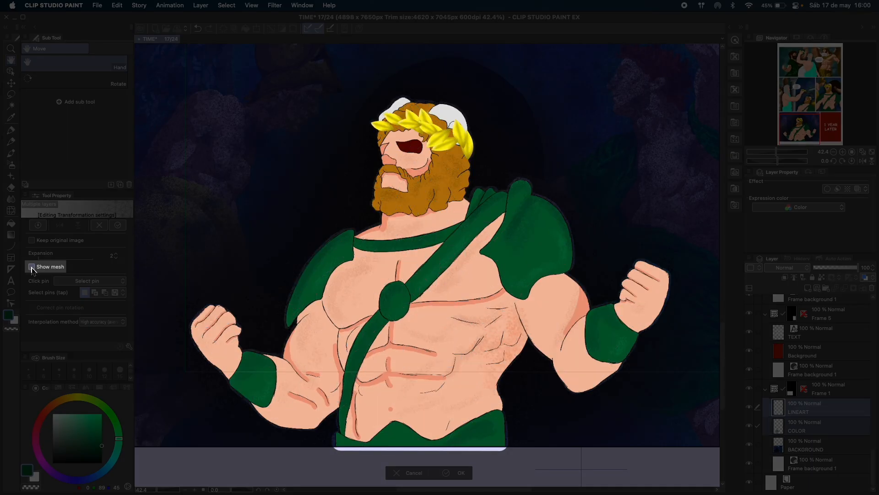
click(32, 267)
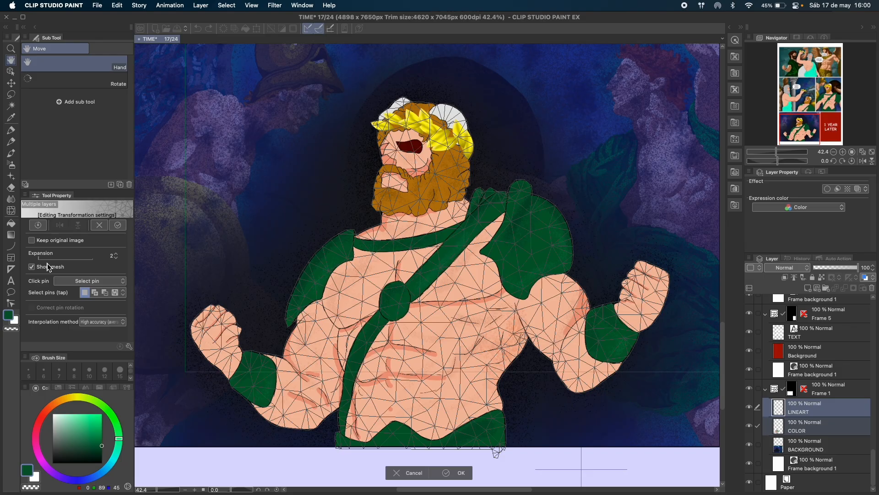
drag(44, 260, 82, 268)
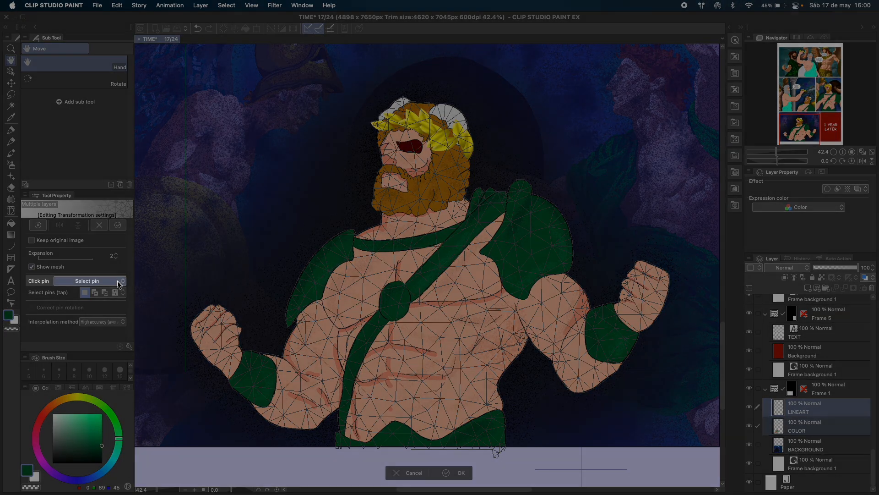
click(118, 281)
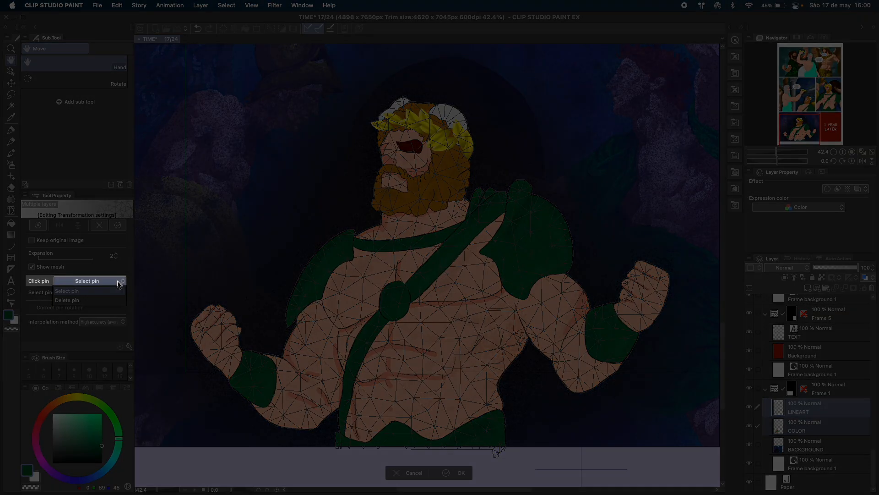
click(118, 281)
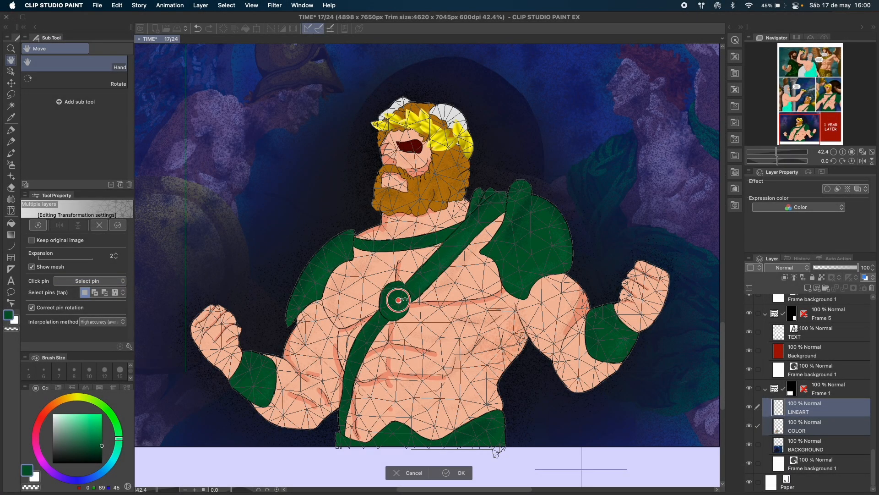
Step: Try moving the figure with a single pin on the chest medallion, and undo the move
drag(399, 300, 365, 239)
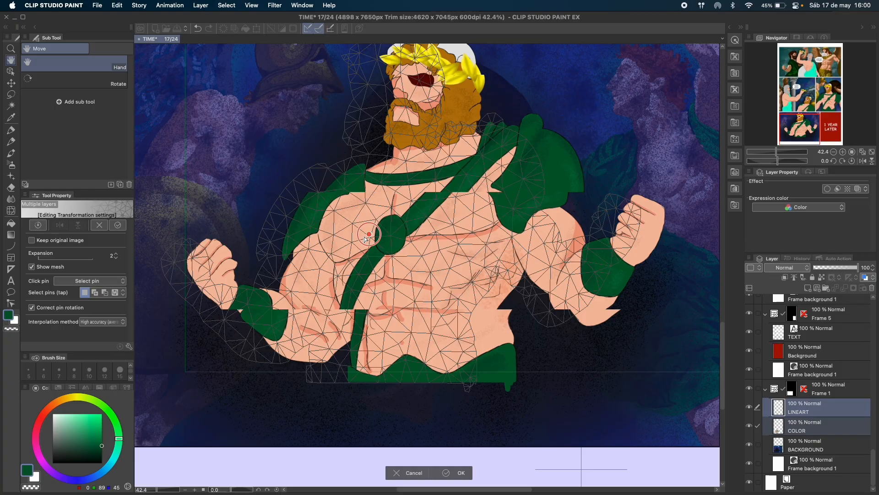
key(super+z)
key(super+z)
key(super+z)
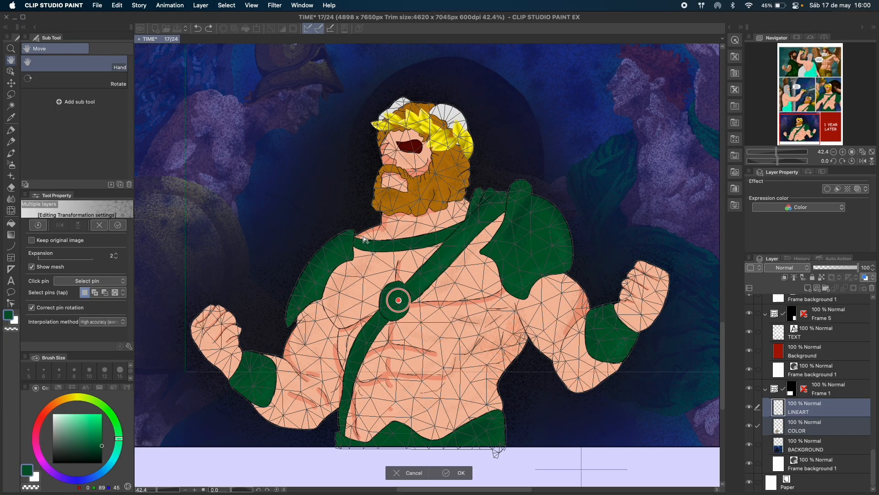
Step: Pin the figure's waist, shoulders, elbows, fists, neck and face, and remove the medallion and shoulder pins using the Delete pin option
click(398, 436)
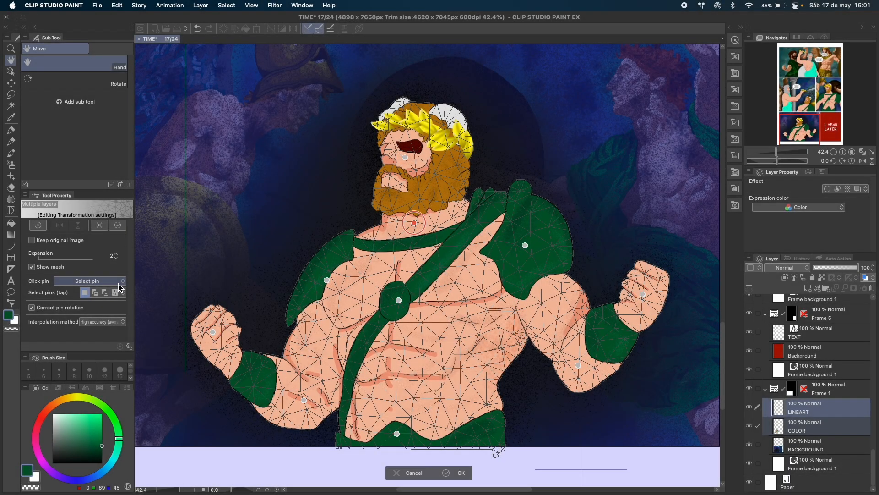
click(118, 282)
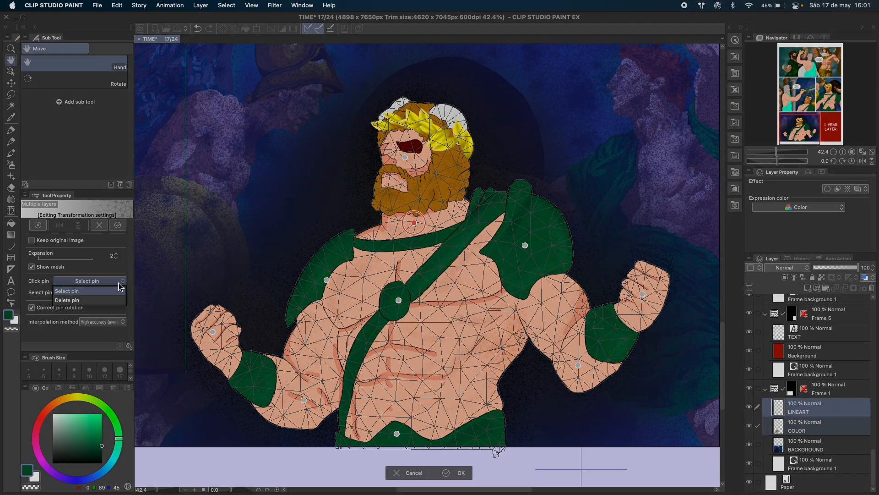
click(73, 300)
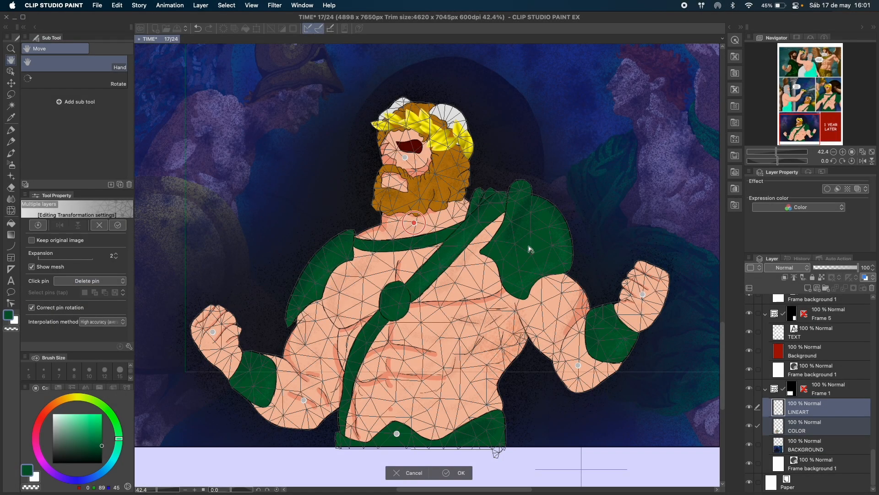
drag(528, 253, 506, 265)
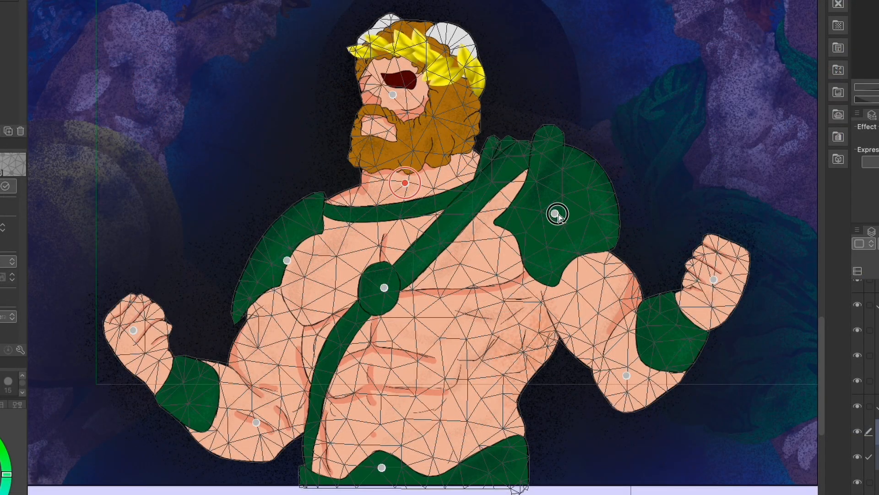
Step: Try reshaping the figure by moving the existing pins on the large shoulder pad and on the opposite fist
drag(555, 214, 533, 247)
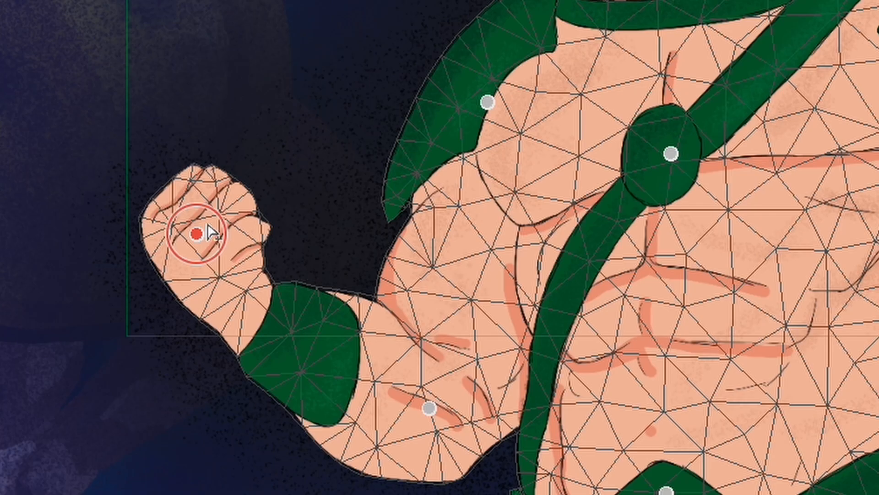
drag(205, 228, 290, 189)
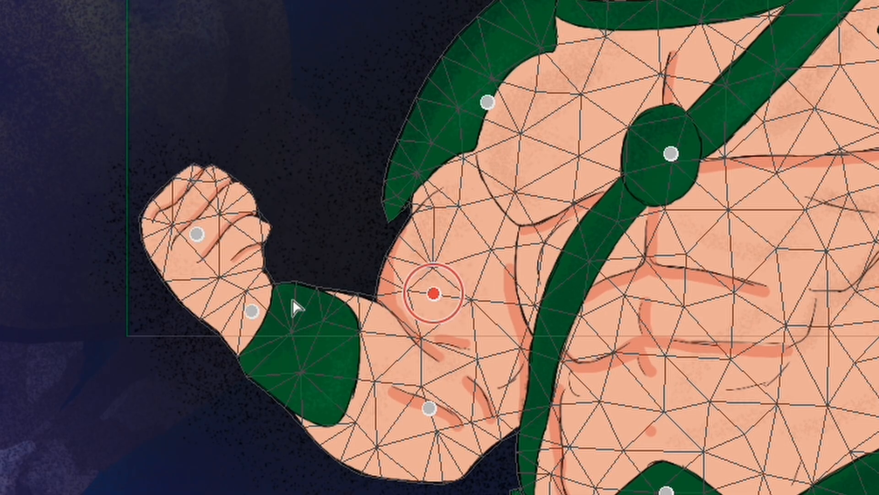
Step: Fix the bracer near the wrist with two more pins and bend that arm's fist inward toward the head
click(293, 300)
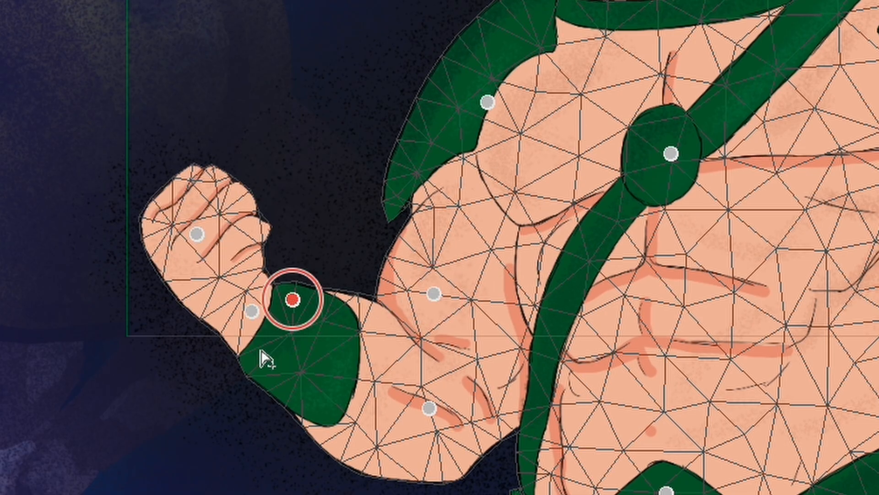
click(259, 357)
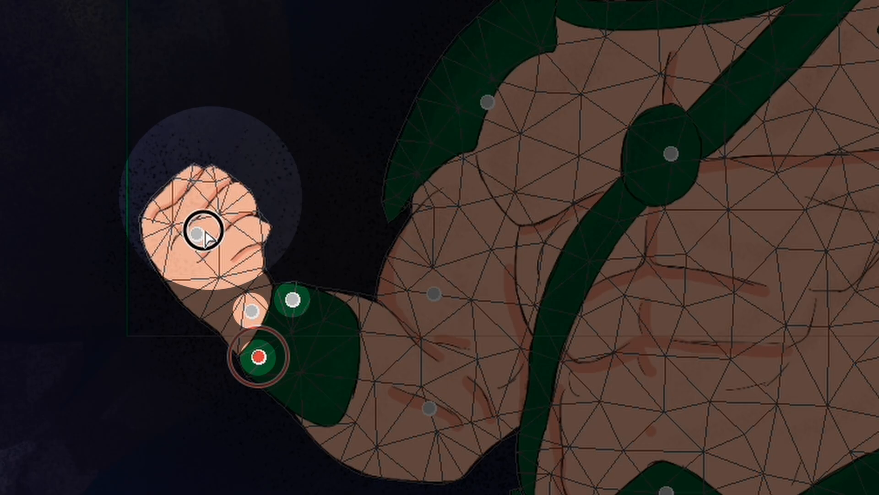
drag(202, 229, 251, 220)
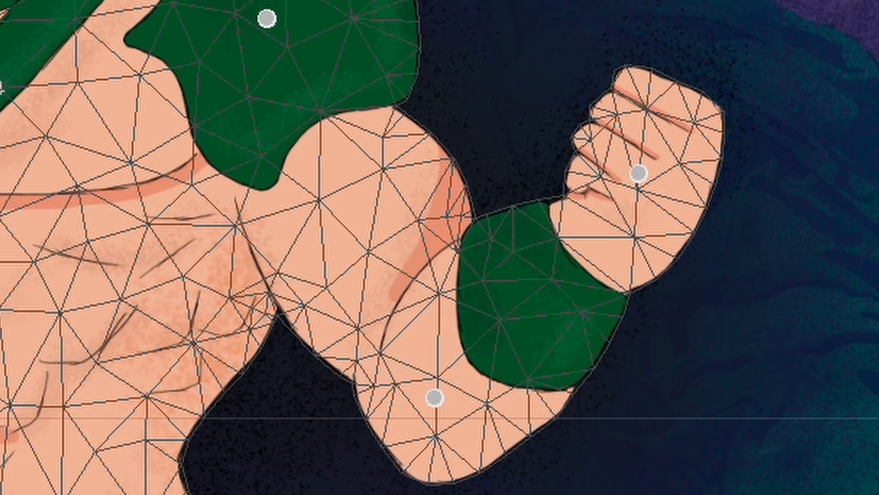
Step: Add three pins around the other arm's bracer and wrist, and bend its fist inward toward the head
click(544, 238)
click(554, 288)
click(615, 281)
click(639, 174)
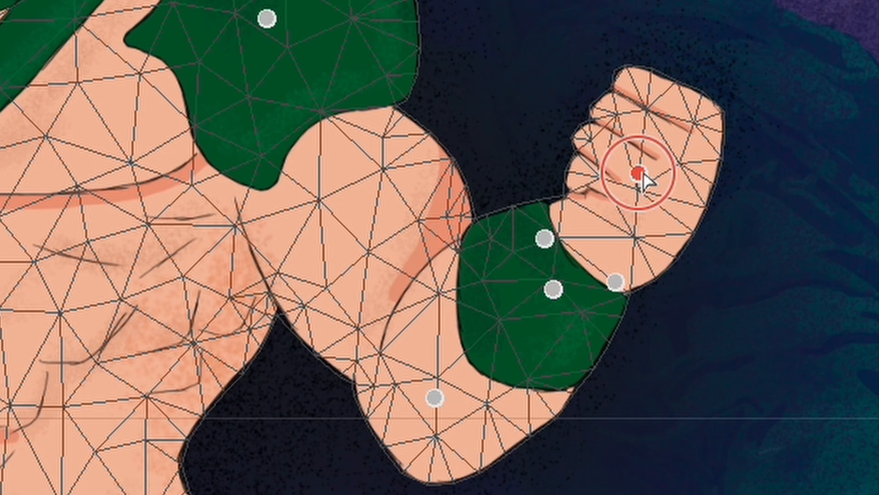
click(639, 173)
drag(640, 173, 592, 177)
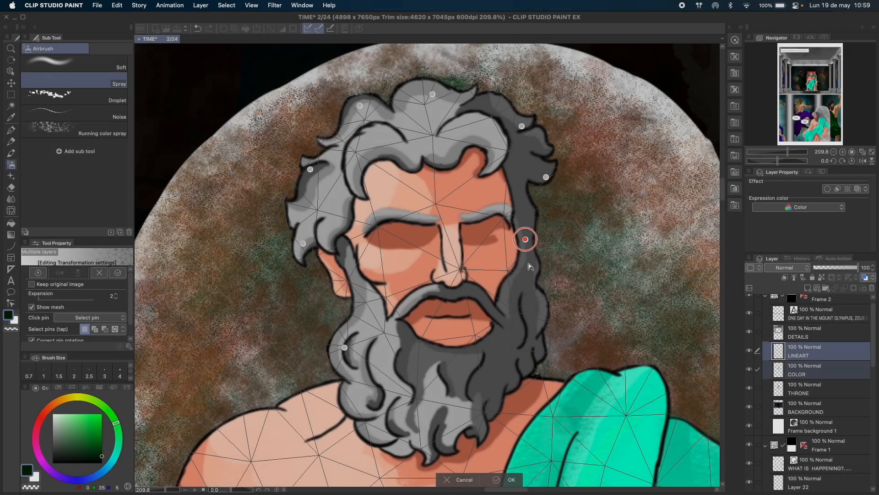
Step: Add three puppet warp pins to the side and lower part of the grey-haired man's beard
click(538, 351)
click(443, 387)
click(502, 384)
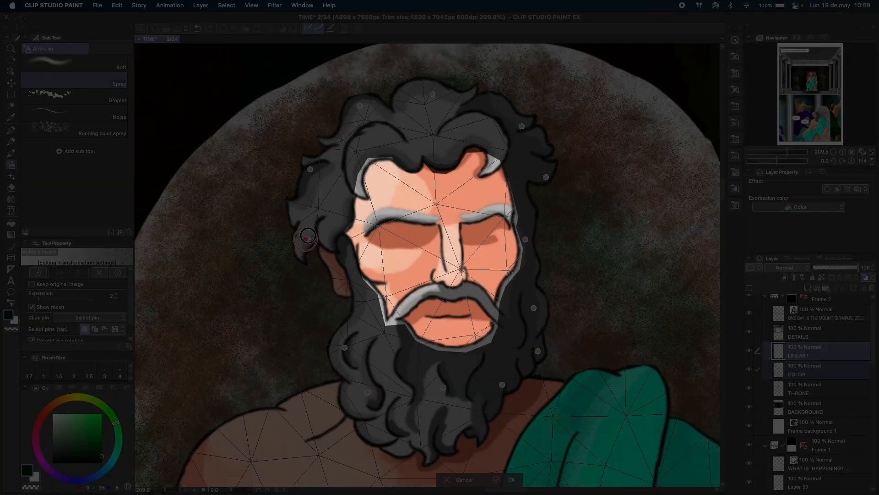
Step: Try shrinking the grey hair and beard by pulling their outer pins toward the face
drag(434, 95, 440, 120)
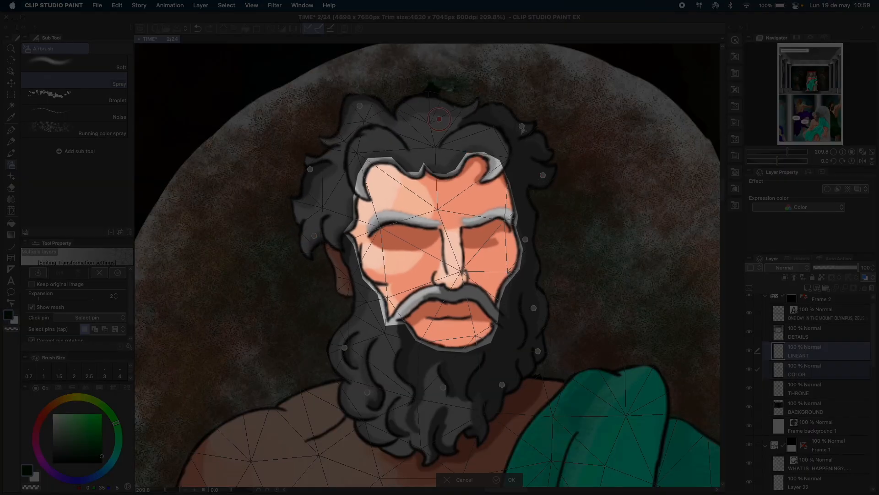
drag(521, 126, 514, 128)
drag(344, 347, 358, 344)
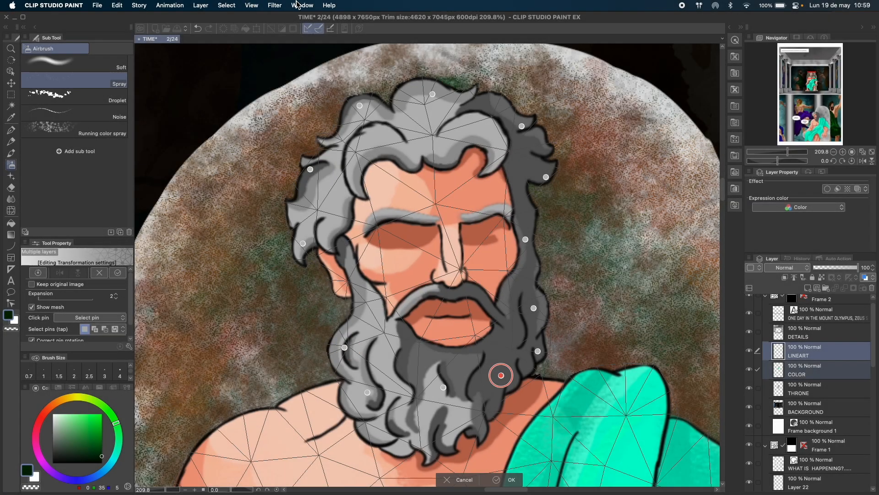
Step: Set the puppet warp's mesh density to High in the detailed tool settings
click(298, 5)
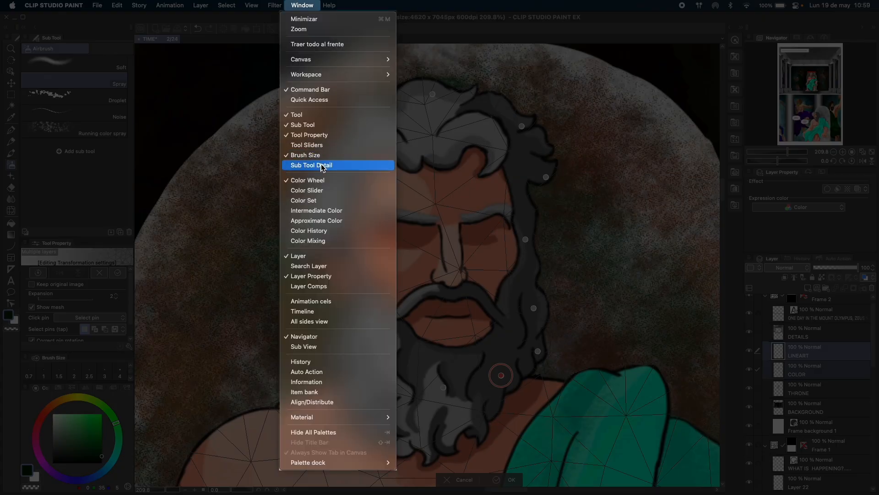
click(322, 166)
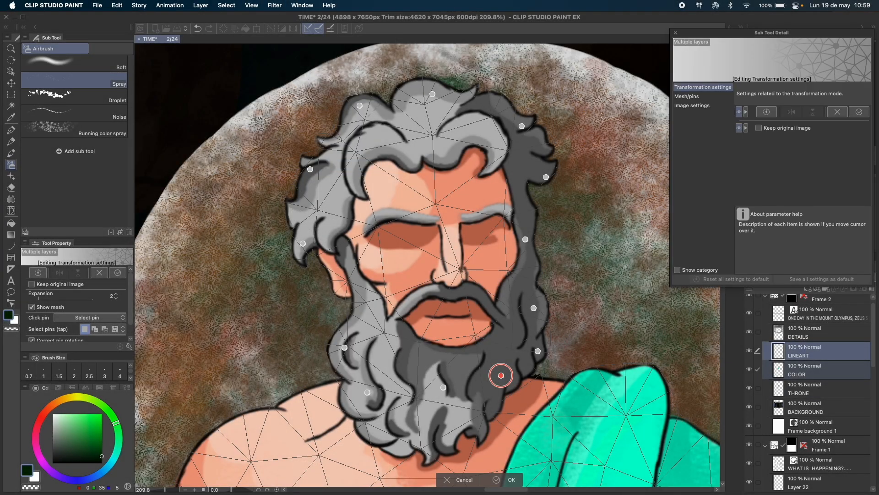
click(710, 97)
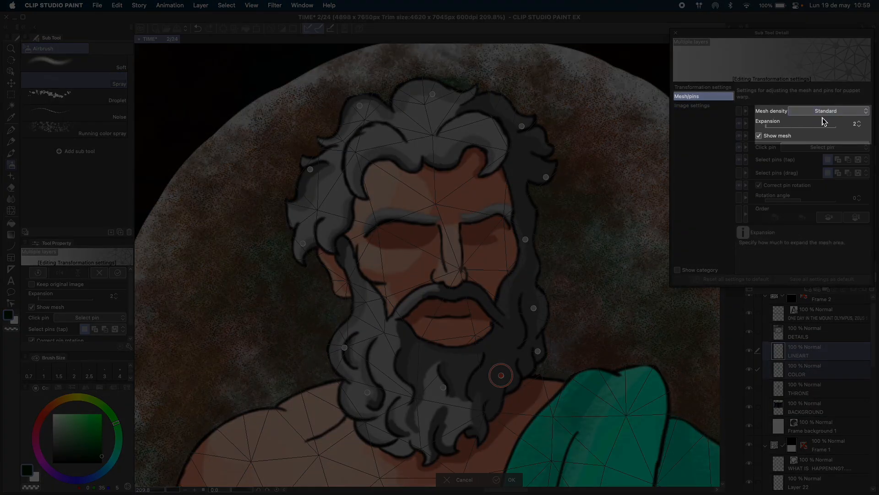
click(819, 117)
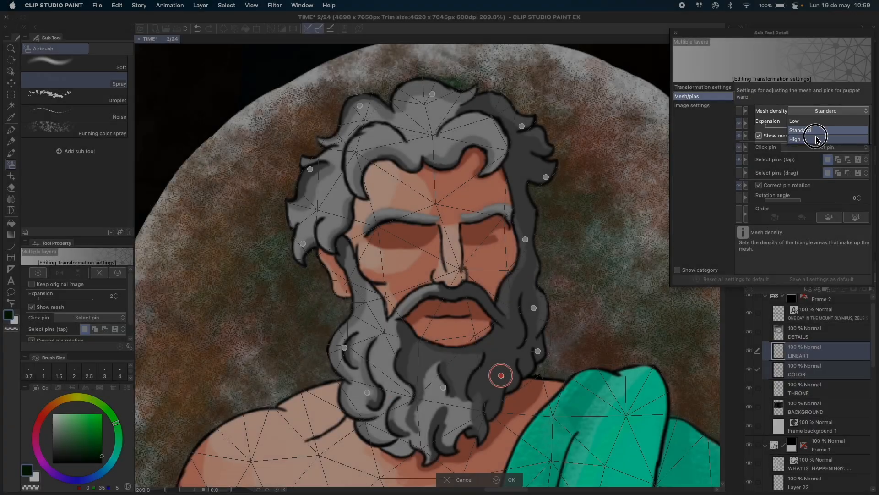
click(818, 139)
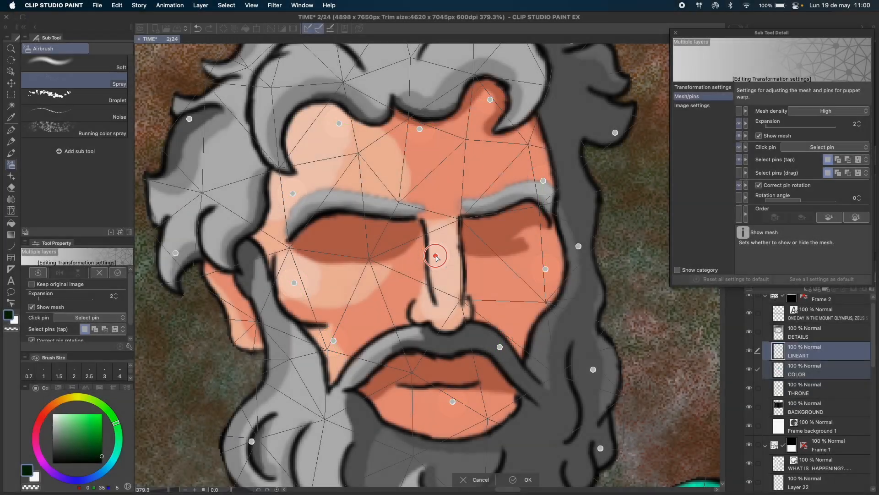
Step: Reshape the grey hair and beard by nudging the pins around their outline, mostly inward, with the pinned face held in place
scroll(435, 256, down, 5)
click(425, 99)
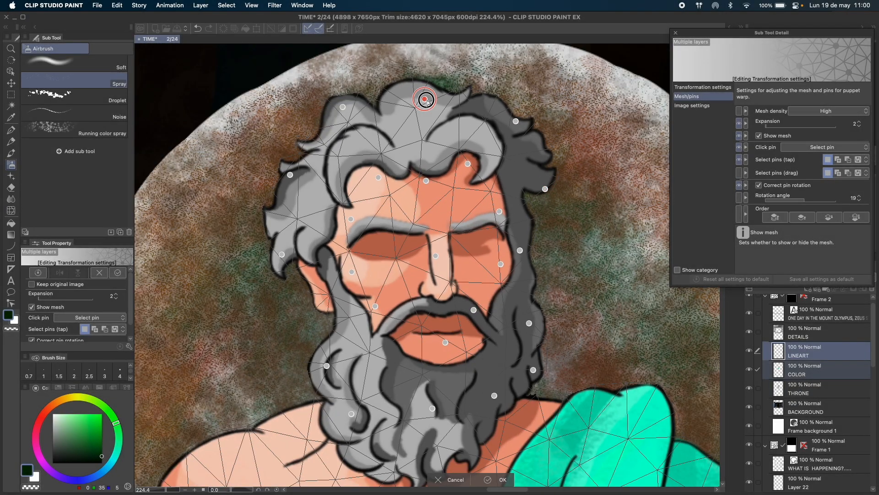
drag(426, 99, 429, 100)
drag(343, 107, 357, 111)
drag(290, 174, 294, 173)
drag(281, 254, 288, 252)
scroll(320, 352, down, 1)
drag(327, 354, 335, 351)
drag(533, 358, 524, 355)
drag(528, 311, 531, 315)
drag(531, 242, 532, 235)
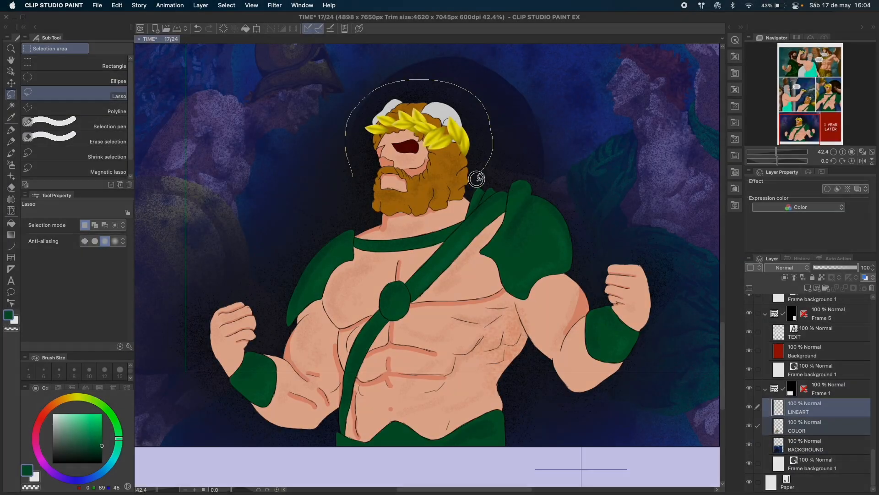
Step: Lasso the bearded man's head down to the neck in the last frame and start a Puppet warp on it
mouse_move(477, 179)
mouse_down()
mouse_move(412, 220)
mouse_move(351, 183)
mouse_up()
scroll(432, 127, up, 3)
scroll(456, 130, up, 3)
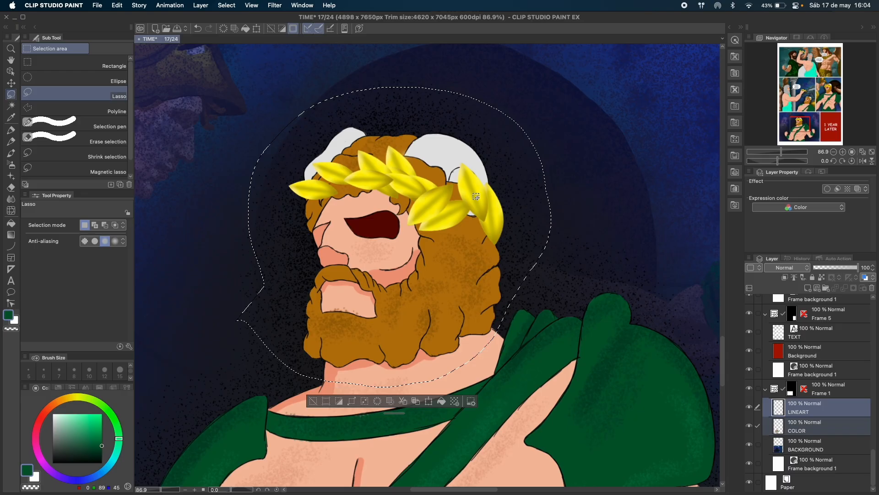
click(117, 5)
mouse_move(197, 233)
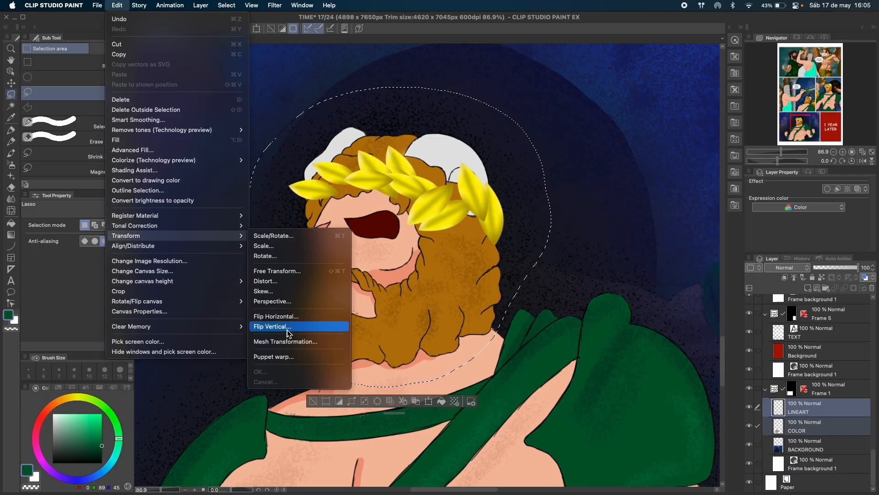
click(283, 342)
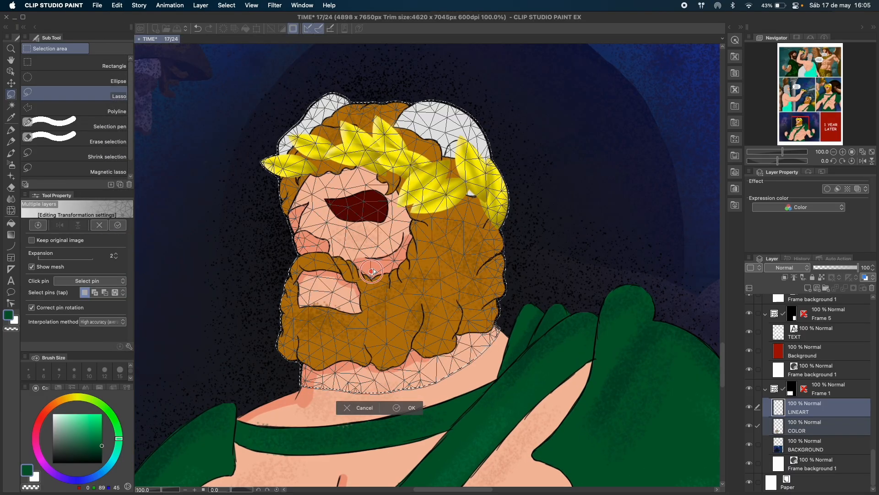
Step: Try moving the whole head by a single pin at the edge of the moustache, undoing each move
drag(371, 271, 418, 152)
key(super+z)
drag(372, 271, 244, 225)
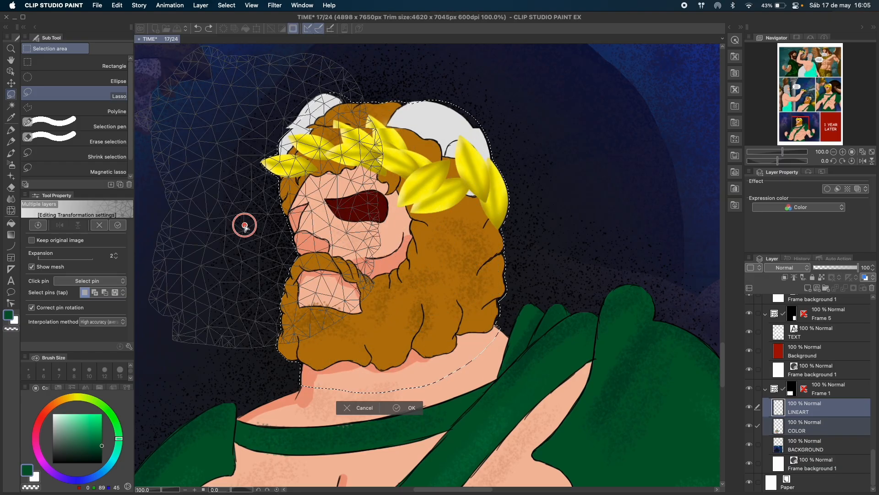
key(super+z)
Step: Anchor the neck by placing a row of puppet warp pins along the lower edge of the mesh
scroll(323, 390, up, 5)
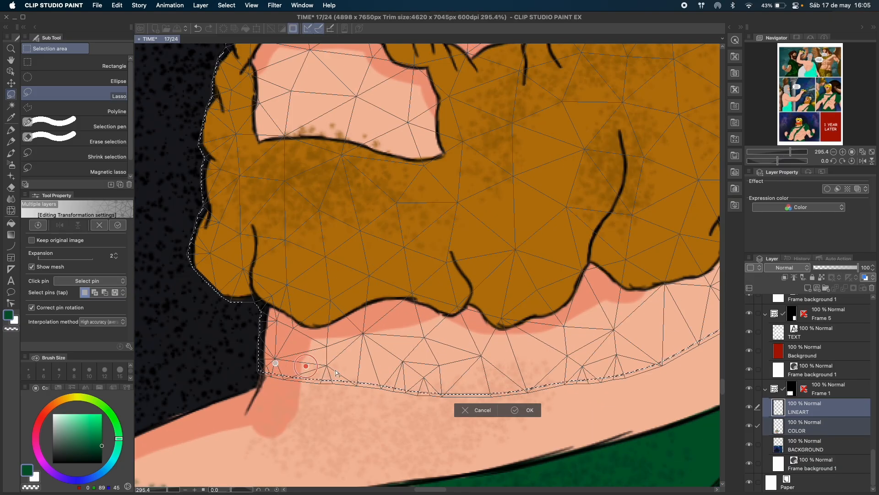
click(422, 380)
scroll(421, 380, right, 3)
click(399, 380)
scroll(398, 380, down, 2)
click(434, 379)
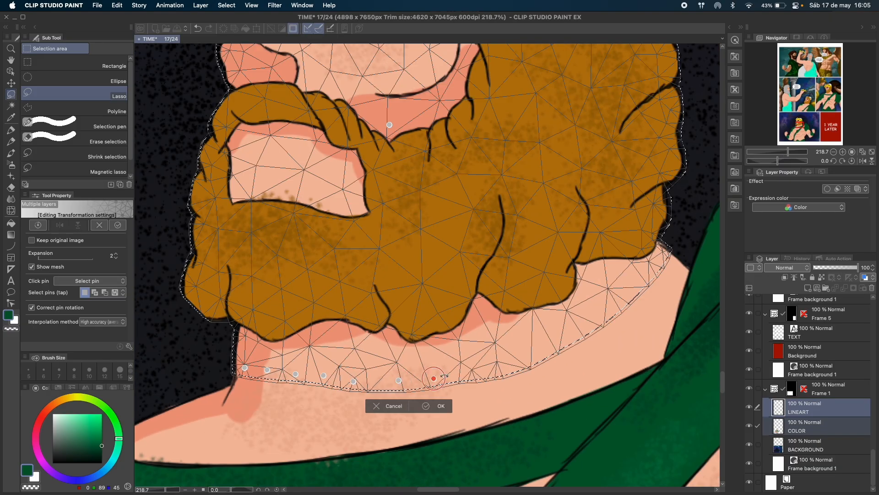
click(507, 361)
click(542, 347)
click(571, 333)
click(601, 314)
click(628, 288)
click(655, 261)
drag(646, 279, 603, 316)
Step: Tilt the bearded head back around the face pin with the neck pins held, and hide the mesh
scroll(604, 319, down, 6)
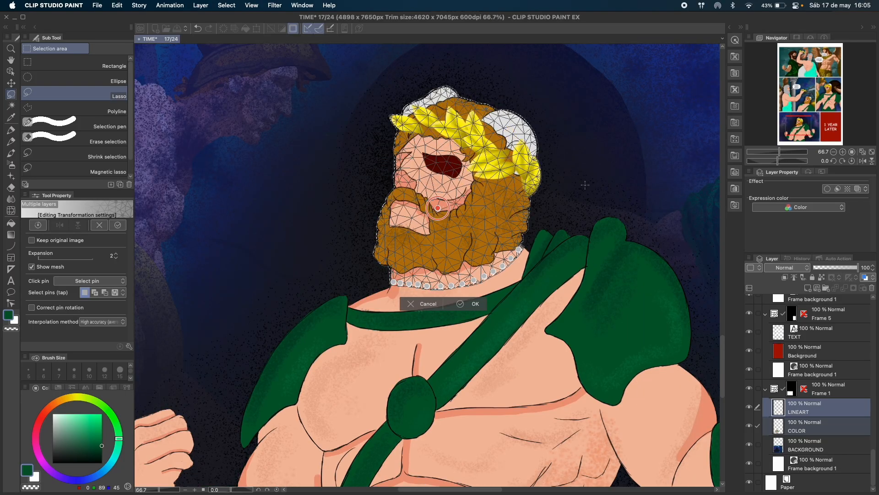
scroll(449, 203, down, 3)
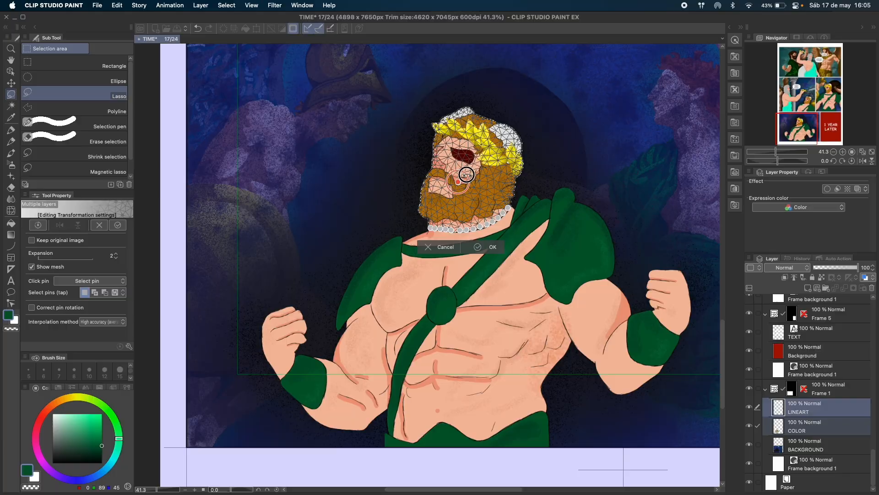
click(32, 267)
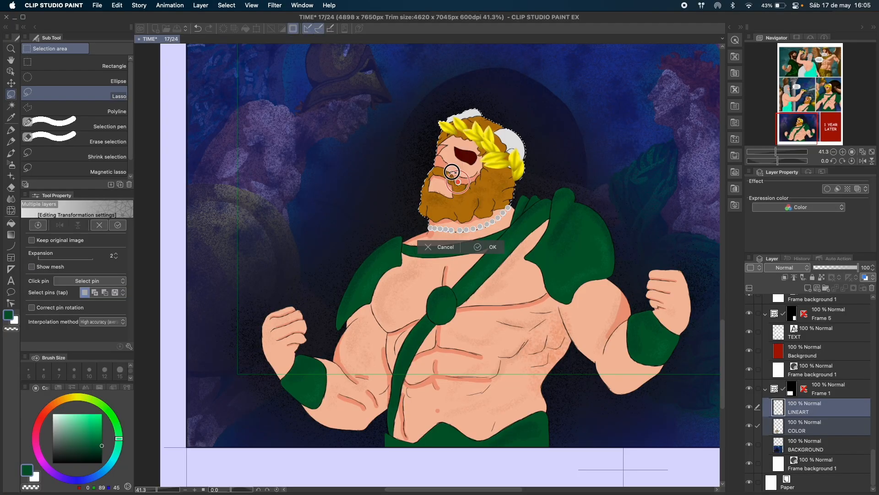
mouse_move(452, 172)
mouse_down()
mouse_move(445, 176)
mouse_move(458, 172)
mouse_up()
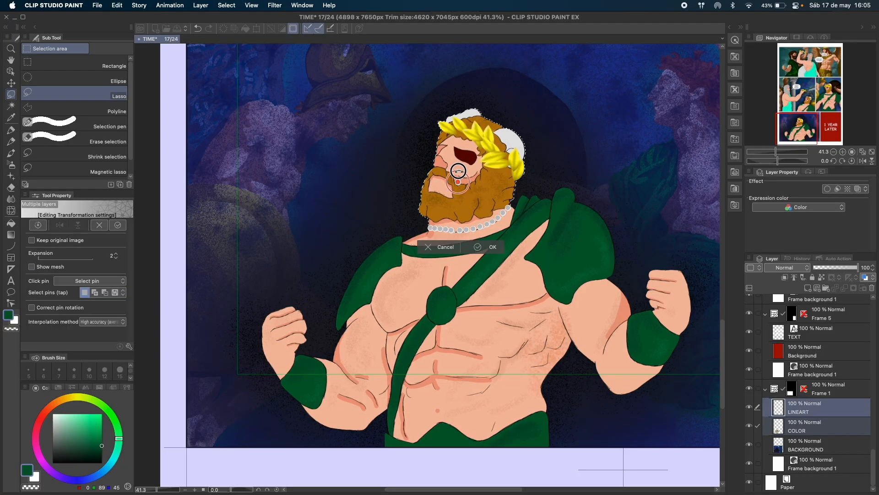
scroll(506, 151, up, 3)
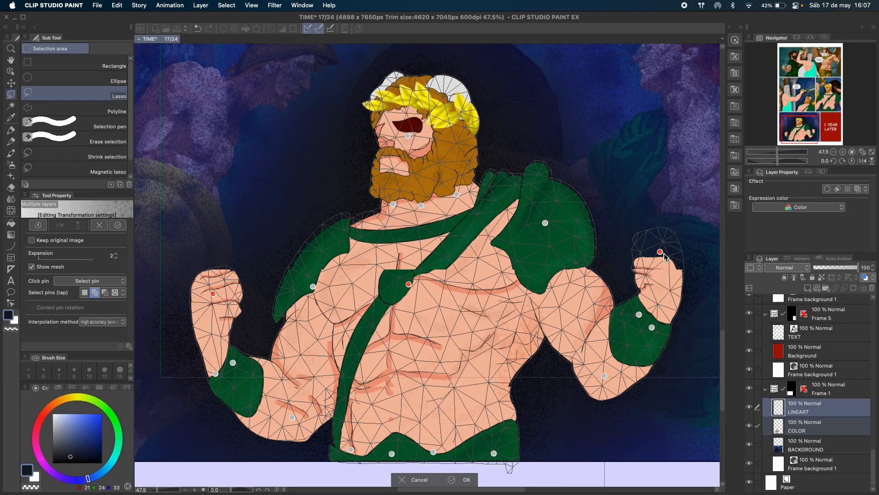
Step: Shift the selected fist and chest pins together, and move the lower fist's pin on its own
drag(664, 255, 679, 279)
mouse_move(658, 281)
mouse_down()
mouse_move(635, 293)
mouse_move(659, 275)
mouse_up()
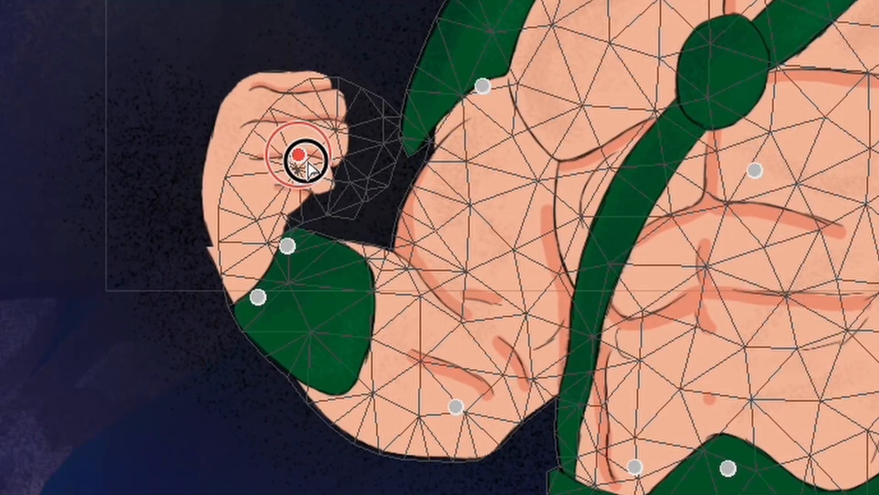
drag(309, 168, 295, 136)
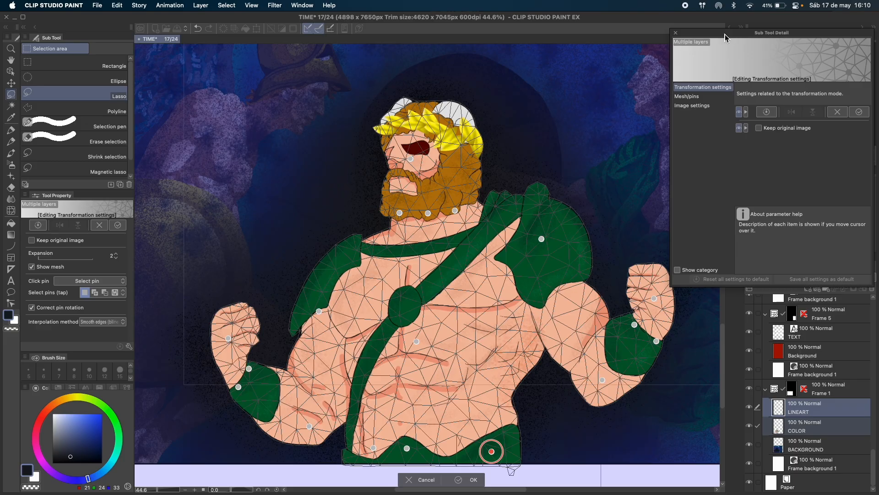
Step: Send the lower fist's pin to the back in the Mesh/pins order settings and move the fist up behind the shoulder guard
click(694, 99)
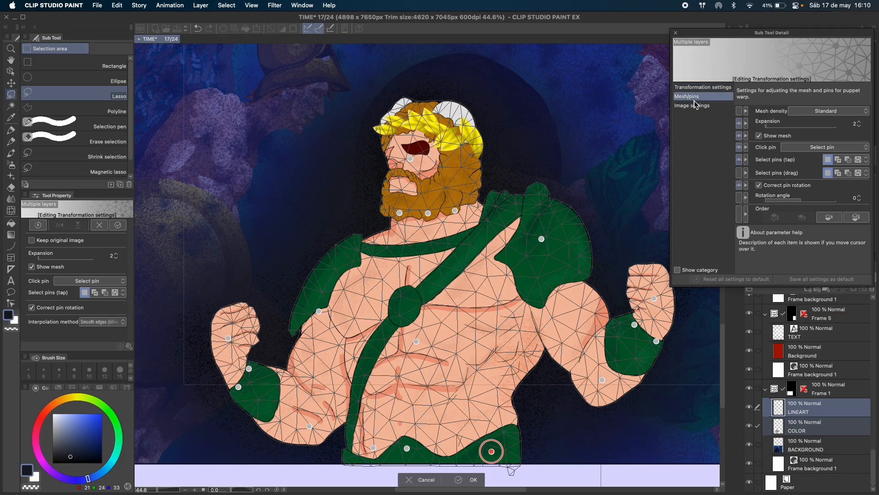
mouse_move(786, 222)
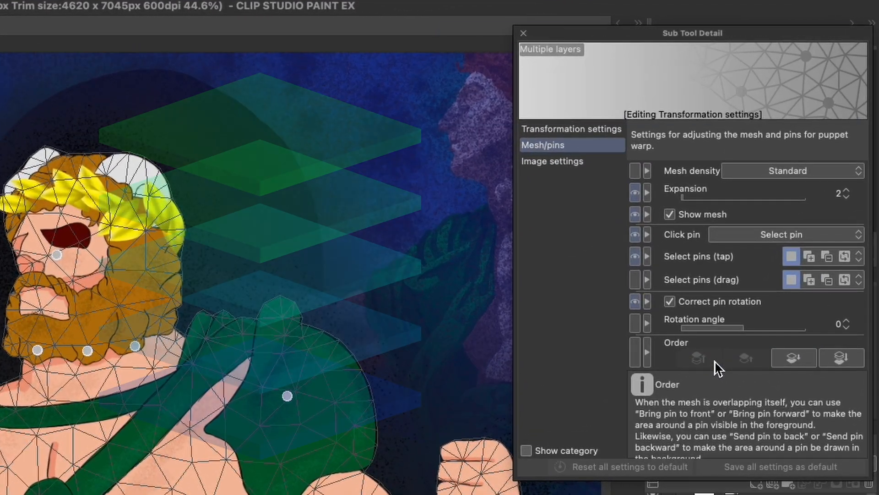
click(700, 360)
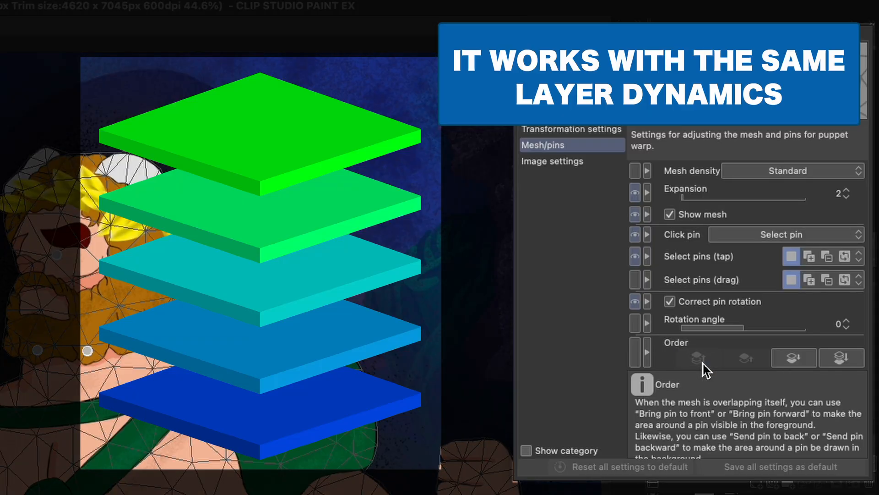
click(846, 363)
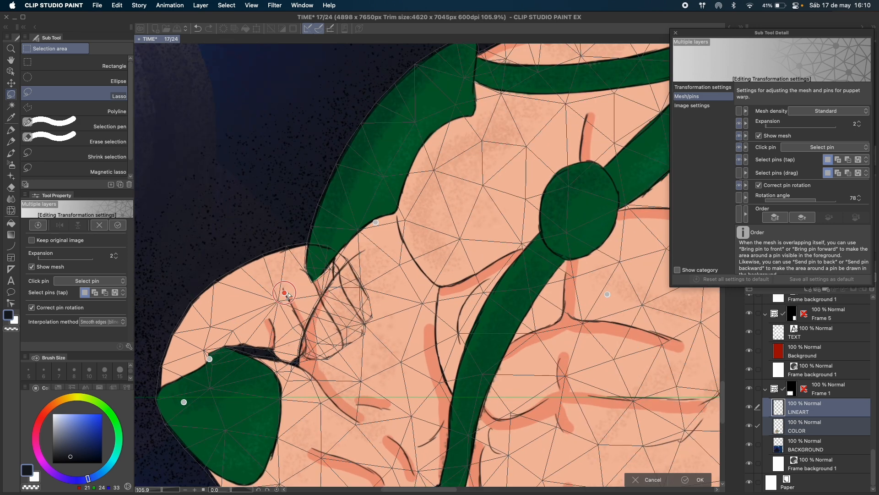
drag(287, 295, 288, 265)
scroll(369, 270, down, 5)
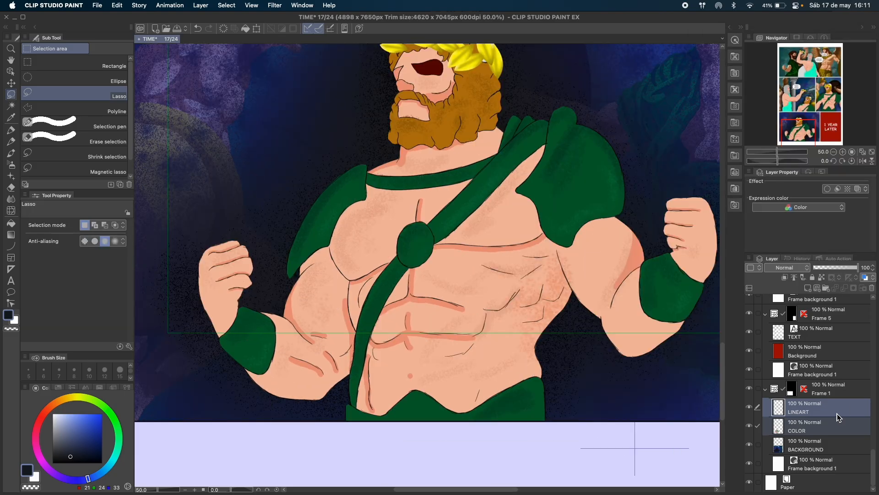
Step: Merge the LINEART layer down into the COLOR layer in Frame 1
click(833, 413)
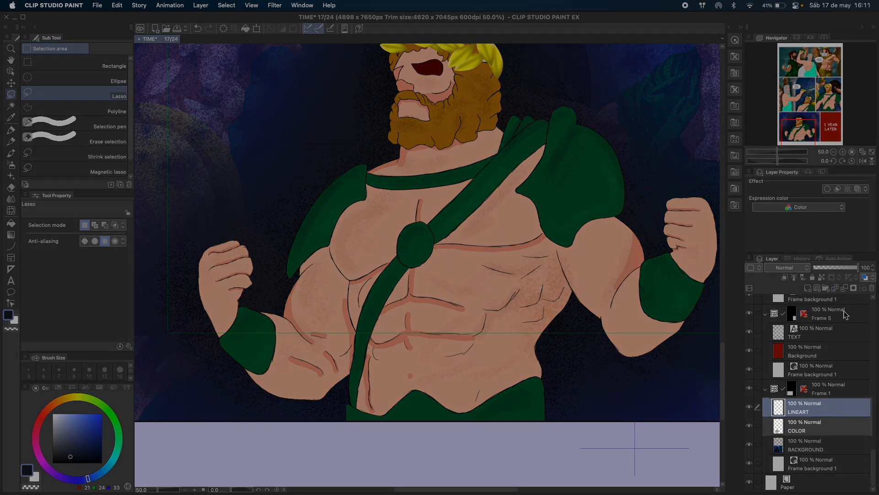
click(861, 421)
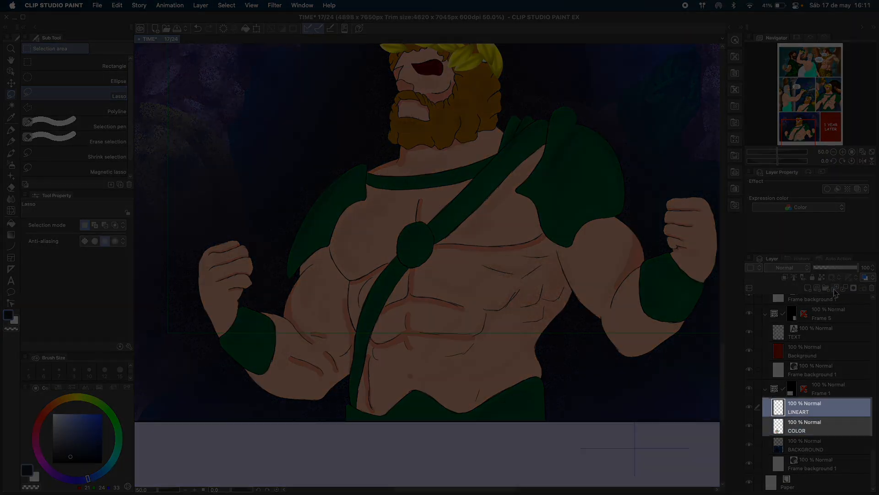
click(845, 289)
Step: Bend the lower forearm inward with puppet warp pins on the merged layer so the fist overlaps the upper arm
mouse_move(603, 283)
mouse_down()
mouse_move(606, 301)
mouse_move(589, 343)
mouse_move(587, 331)
mouse_up()
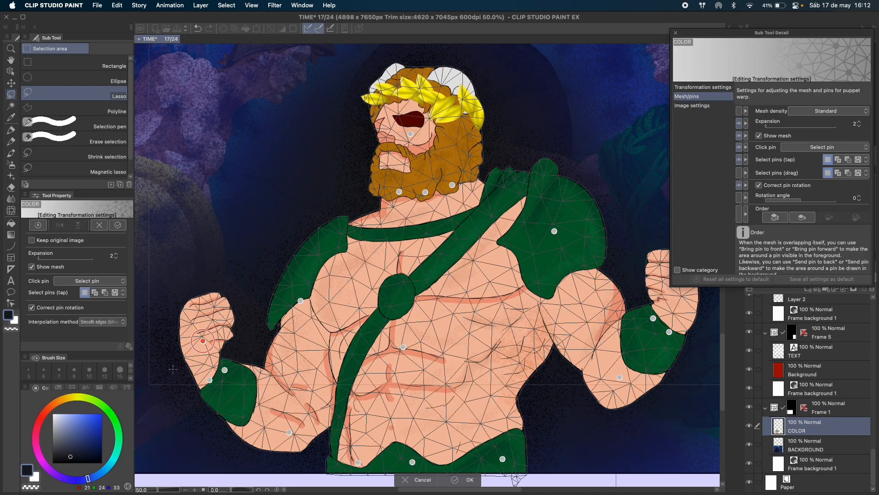
scroll(252, 334, up, 1)
drag(251, 334, 222, 318)
drag(243, 371, 254, 368)
drag(221, 316, 284, 315)
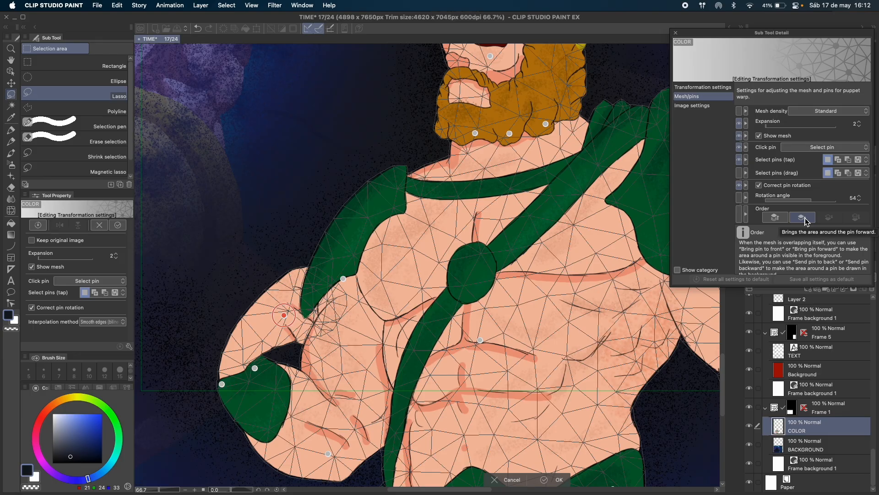
Step: Bring the fist pin to the front of the pin order and send it backward one level at a time
click(784, 221)
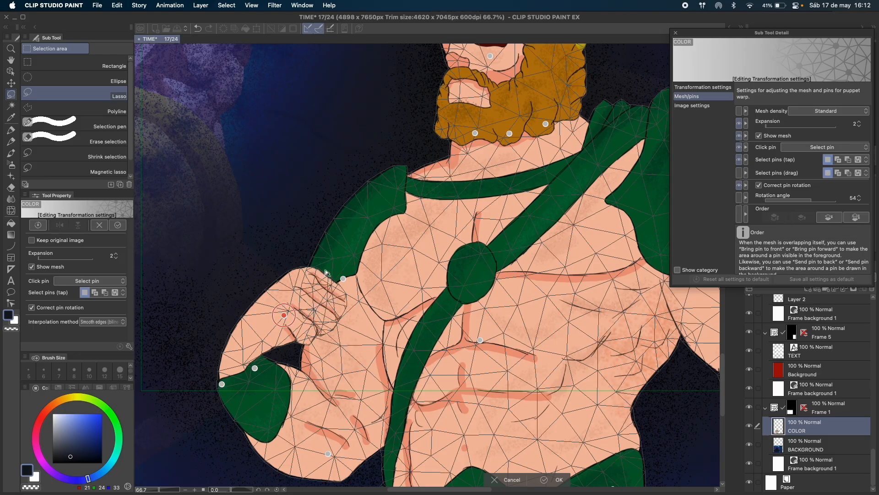
click(830, 218)
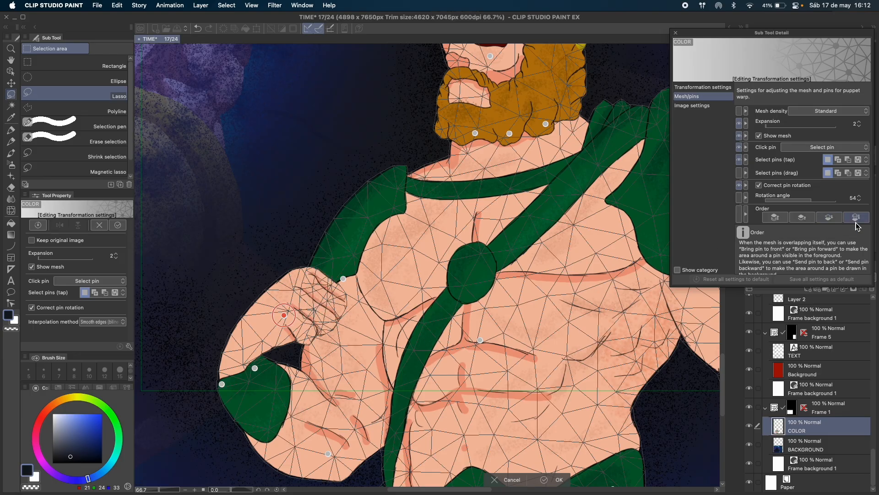
click(828, 219)
scroll(499, 306, down, 2)
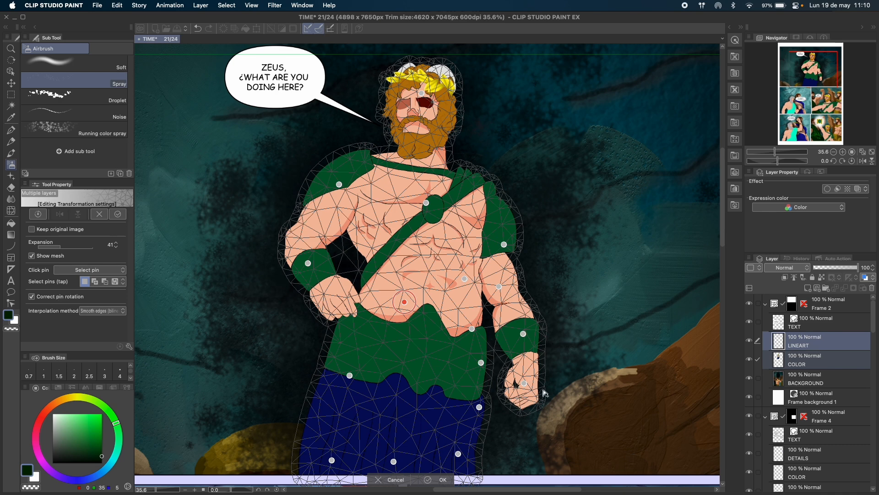
Step: Try swinging Zeus's lowered arm outward by moving its hand, wristband and elbow pins, and undo the moves
drag(525, 383, 546, 374)
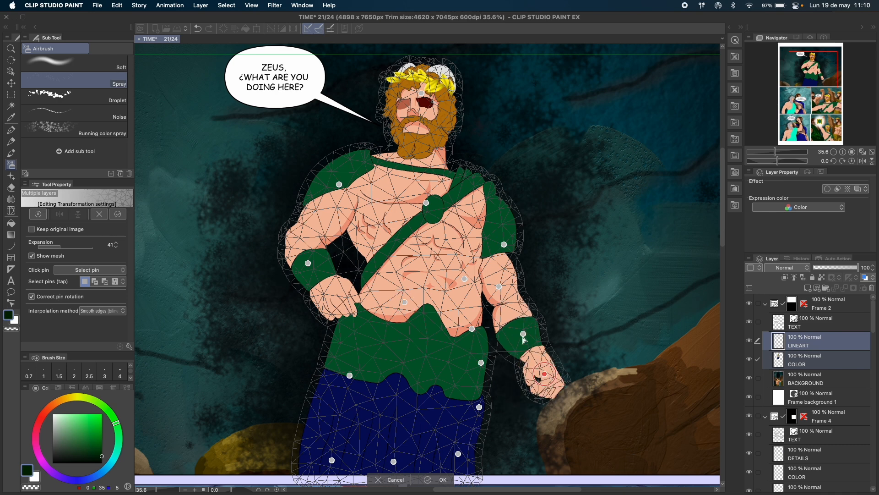
drag(523, 334, 538, 329)
drag(499, 287, 498, 265)
scroll(505, 341, up, 5)
key(super+z)
scroll(504, 284, up, 3)
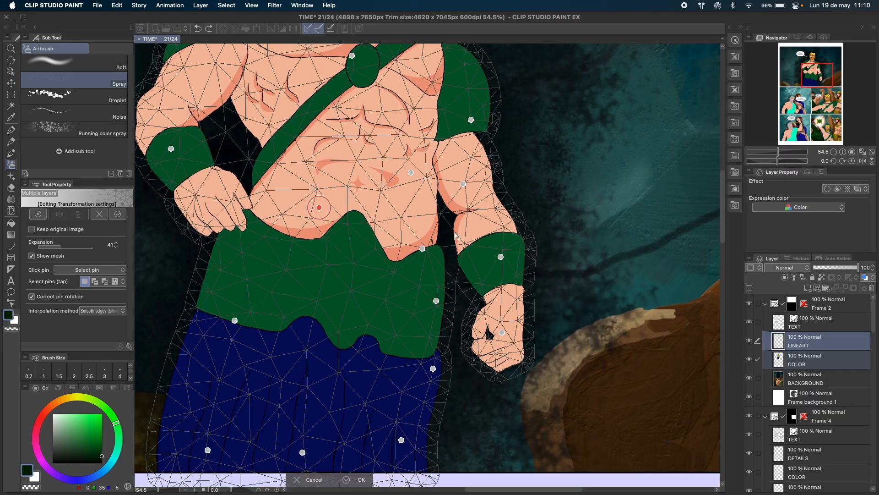
Step: Set the mesh expansion to 3, swing the lowered arm outward by its wristband, elbow and hand pins, and apply the warp
drag(74, 241, 39, 250)
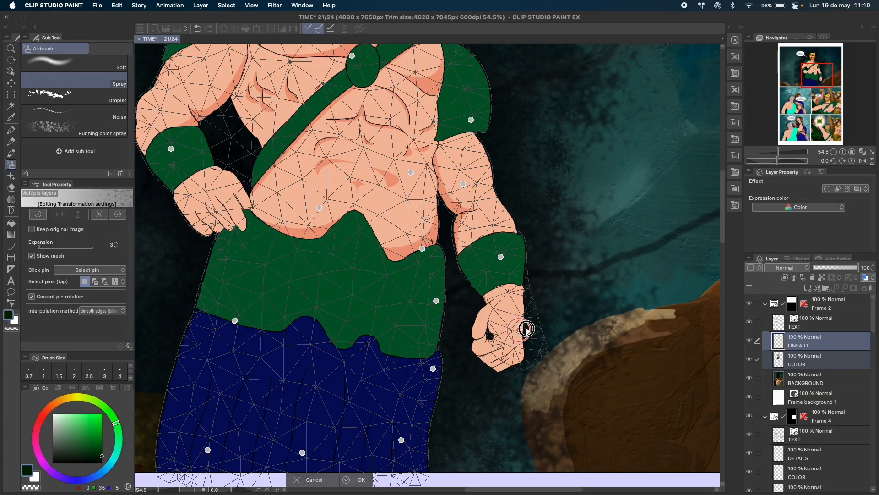
drag(501, 256, 523, 245)
drag(465, 182, 468, 181)
drag(522, 244, 517, 244)
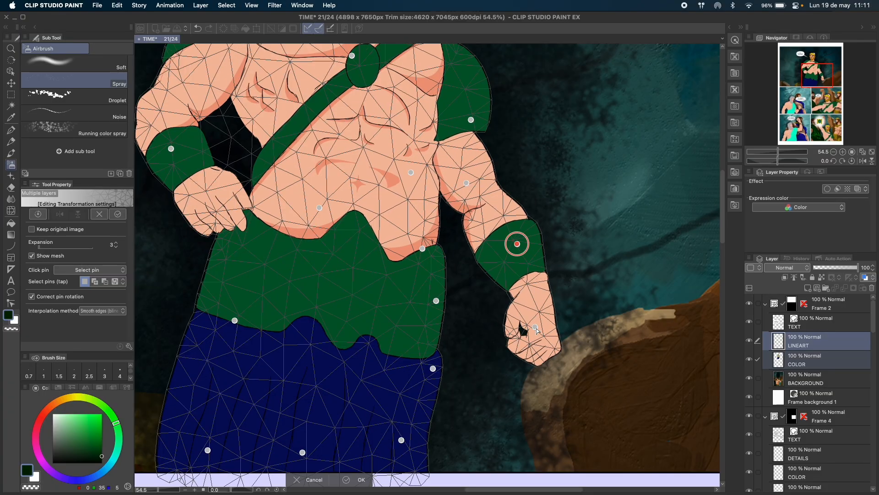
click(536, 327)
drag(547, 330, 539, 337)
scroll(539, 337, down, 3)
key(Return)
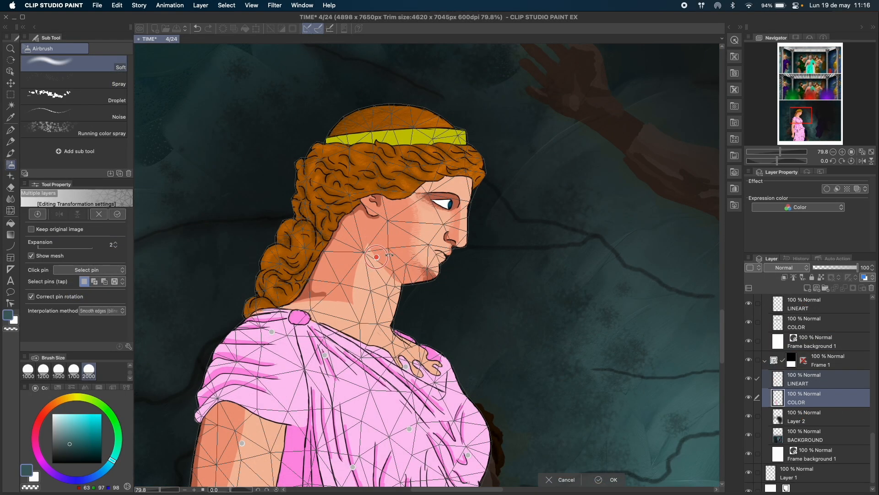
Step: Pull the woman's head slightly back by the pin at her jaw and apply the puppet warp
drag(390, 254, 366, 257)
click(620, 481)
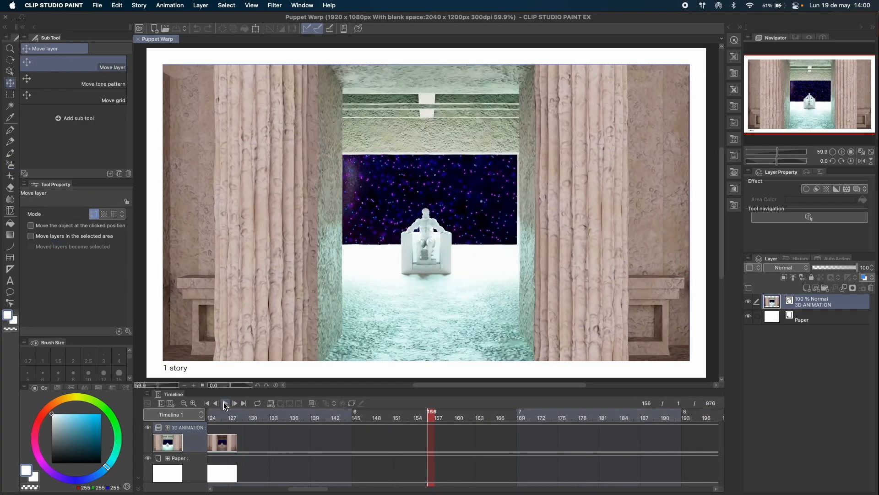
Step: Add an animation folder at frame 156 of the timeline and name it 2D VFX THUNDER
click(219, 403)
click(219, 403)
click(237, 405)
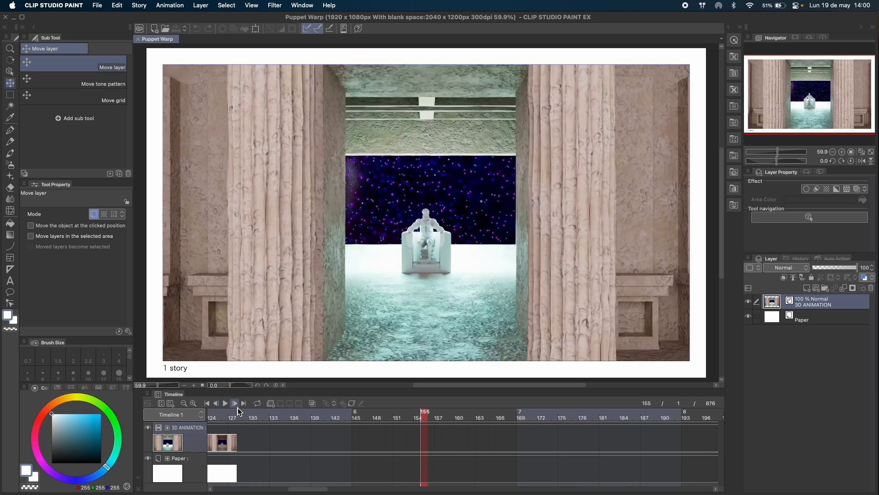
click(236, 406)
click(276, 403)
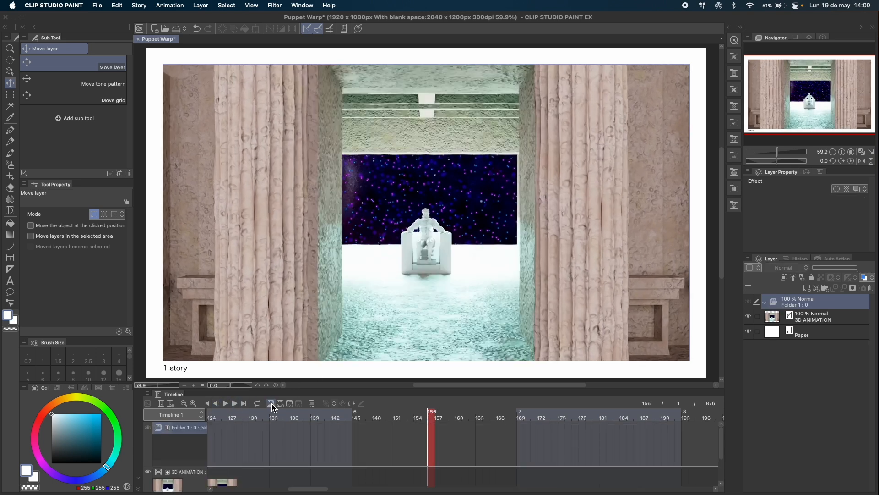
double_click(801, 302)
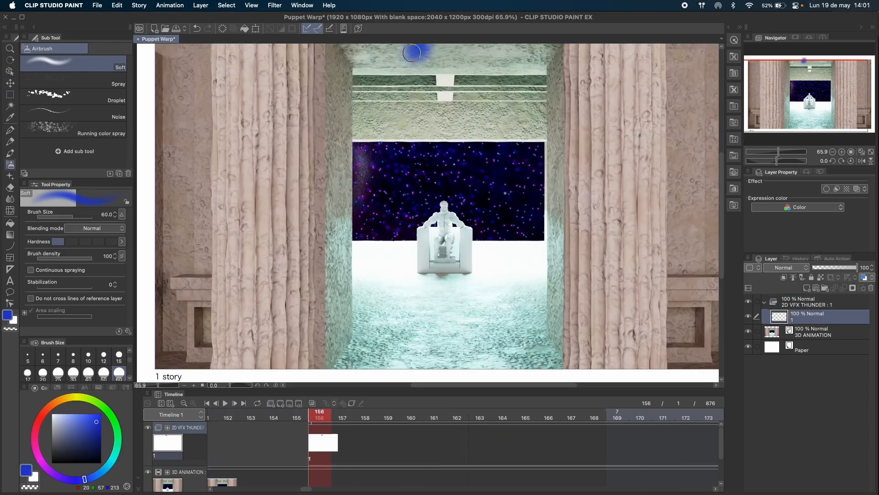
Step: Paint a zigzag blue lightning bolt with the size 60 Soft airbrush and trace a lighter blue core along it at size 30
drag(394, 54, 396, 288)
drag(426, 48, 394, 137)
click(102, 480)
click(73, 373)
mouse_move(395, 278)
mouse_down()
mouse_move(390, 163)
mouse_move(384, 253)
mouse_move(392, 170)
mouse_move(381, 120)
mouse_move(425, 46)
mouse_up()
Step: Trace a brighter sky-blue core (RGB 0, 182, 255) along the lightning bolt, finishing with the Soft airbrush at size 20
click(105, 468)
click(100, 413)
click(42, 373)
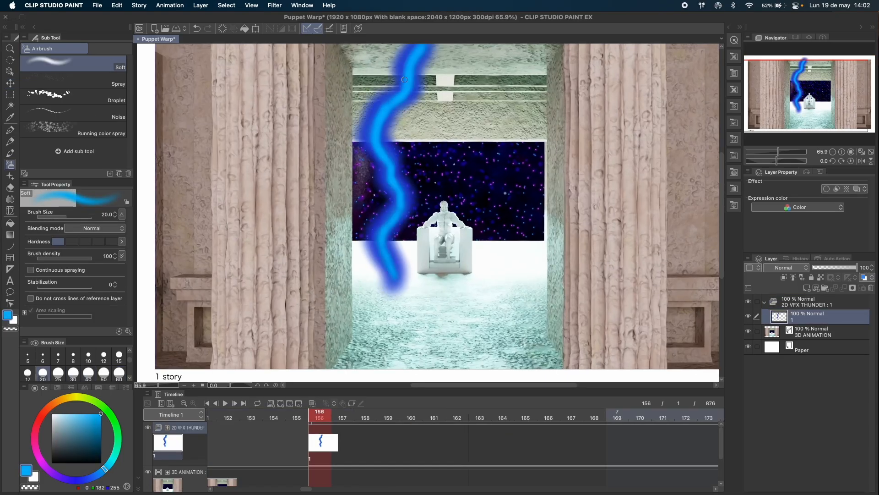
Step: Trace a pale blue highlight (RGB 208, 242, 255) along the bolt's upper and lower parts with the Soft airbrush at sizes 12 and 10
click(60, 414)
click(89, 356)
scroll(426, 137, up, 3)
click(103, 356)
mouse_move(344, 174)
mouse_down()
mouse_move(367, 110)
mouse_move(392, 82)
mouse_up()
drag(345, 173, 319, 227)
scroll(320, 227, down, 3)
drag(319, 128, 352, 216)
click(88, 355)
drag(349, 238, 339, 316)
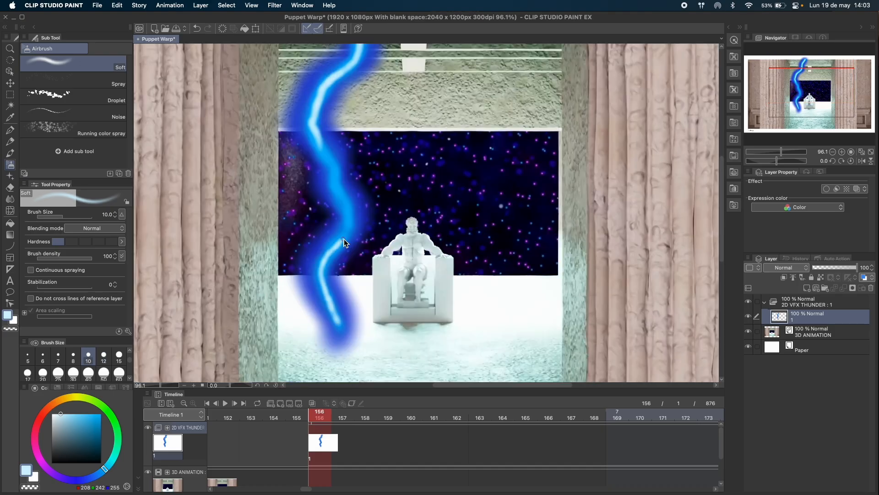
Step: Join the highlight across the bolt's middle at size 8 and switch to the Spray airbrush
click(73, 356)
drag(321, 151, 345, 210)
scroll(366, 229, down, 3)
click(74, 80)
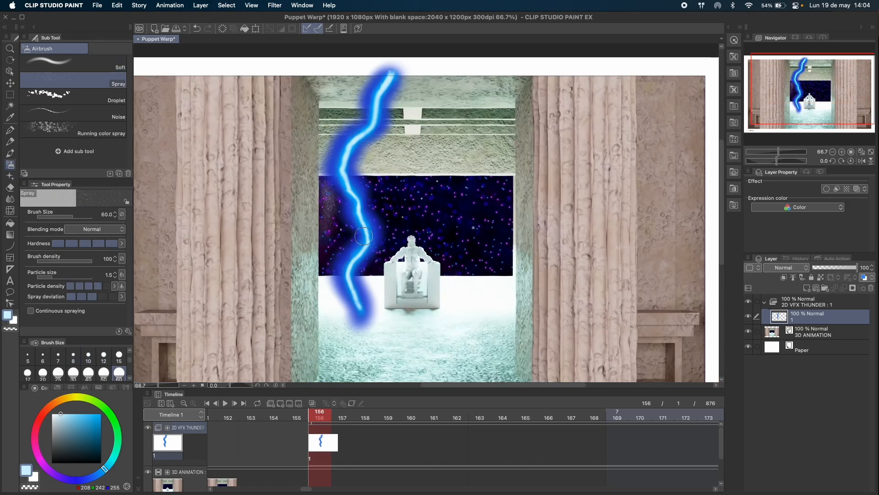
Step: Copy the lightning cel from frame 156, add a new animation cel at frame 157 and paste the bolt into it
click(236, 403)
click(316, 444)
key(super+c)
click(236, 403)
click(281, 403)
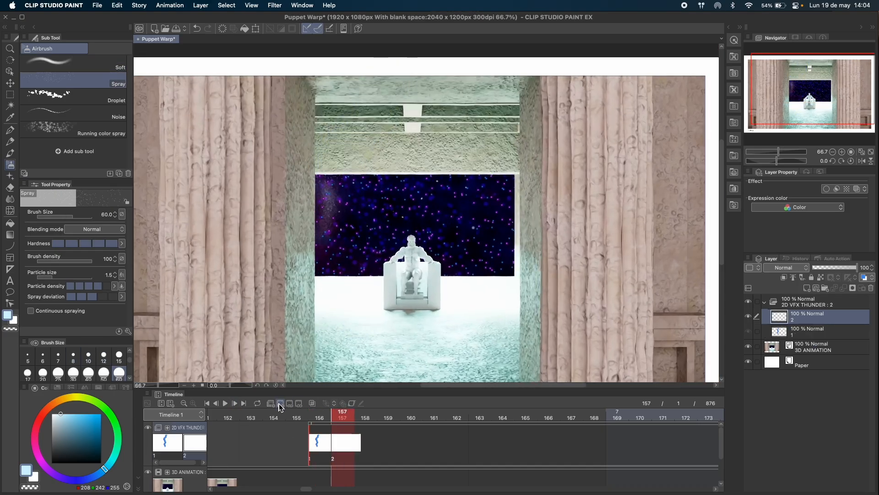
key(super+v)
Step: Reshape the copied bolt on frame 158 with Puppet Warp, moving the middle pins right and the top pin left, and apply it
key(super+t)
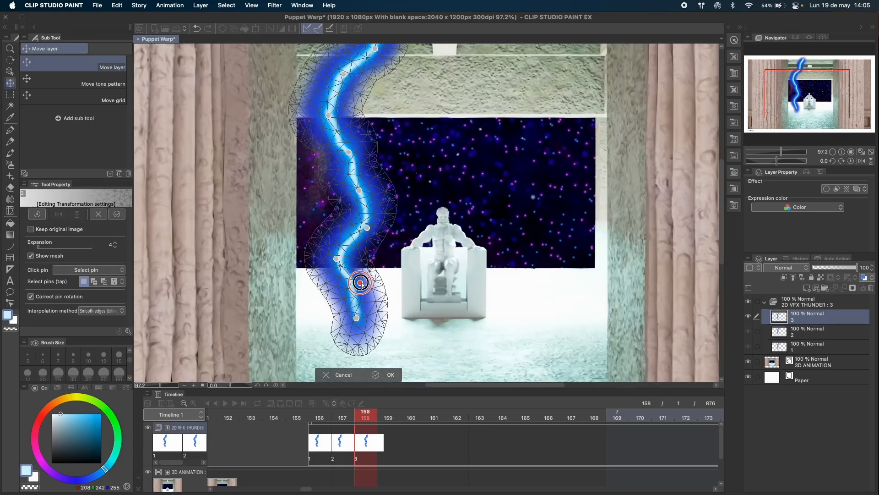
drag(350, 151, 369, 150)
drag(329, 115, 357, 110)
drag(359, 191, 374, 191)
scroll(374, 193, up, 3)
drag(391, 61, 353, 63)
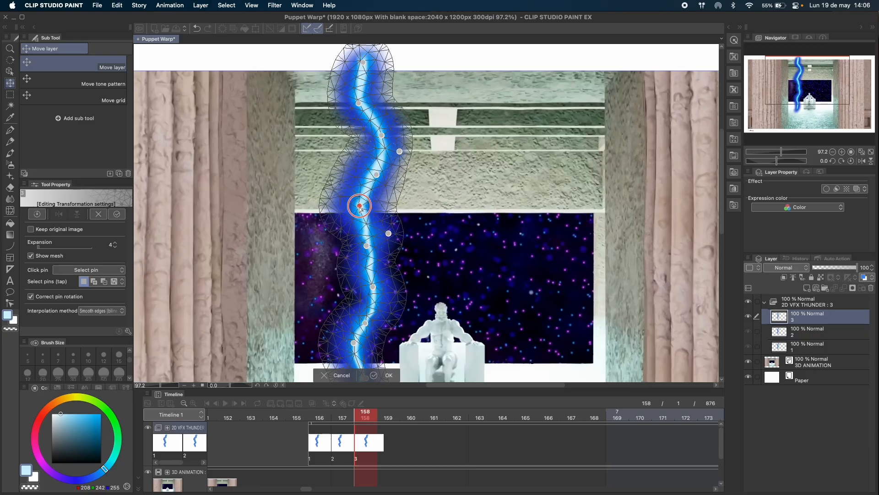
scroll(360, 207, down, 1)
drag(369, 209, 364, 210)
drag(376, 250, 370, 248)
scroll(403, 278, down, 2)
key(Return)
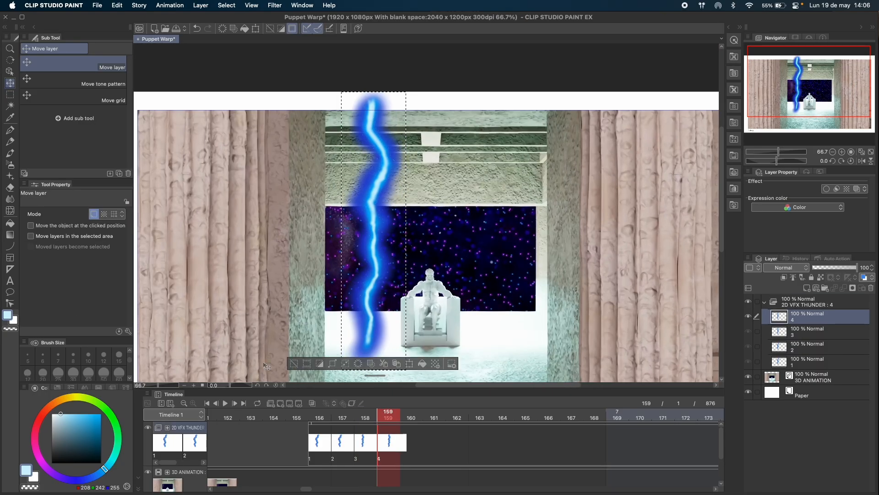
Step: Bend the copied bolts on frames 159 to 162 with Puppet Warp and advance to the next frames
key(super+t)
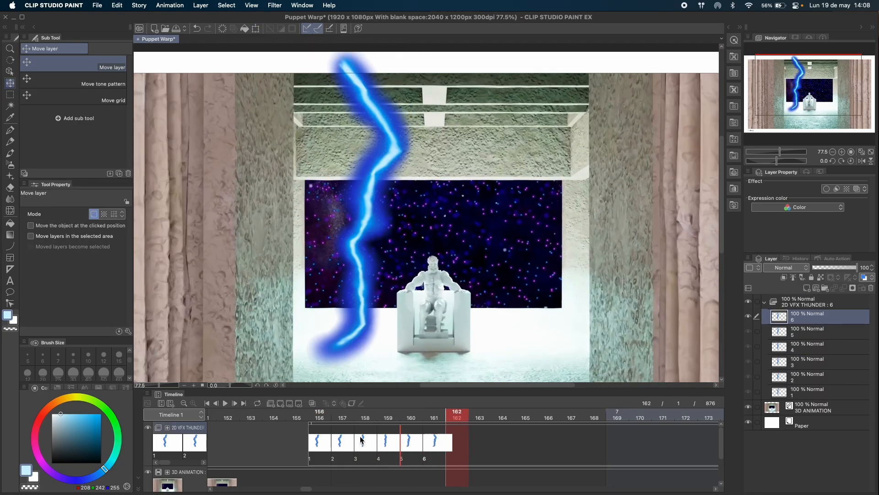
click(116, 5)
mouse_move(187, 232)
click(324, 337)
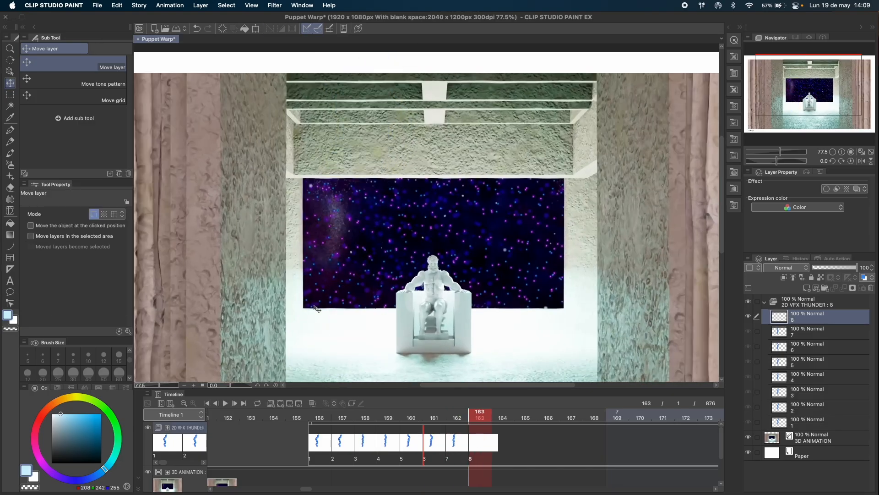
click(235, 403)
click(235, 403)
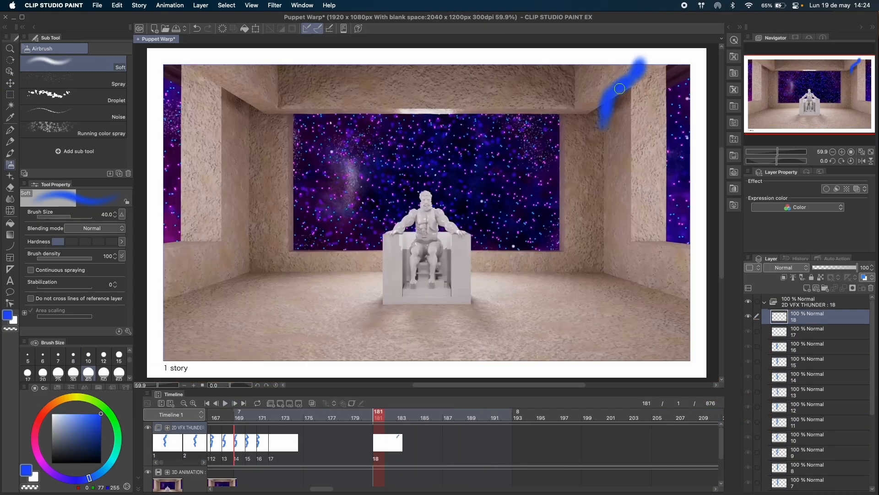
Step: Paint a blue bolt down the right wall at frame 181 with the size 40 Soft airbrush, and select the Rough eraser for the eye glow at frame 302
drag(624, 78, 547, 293)
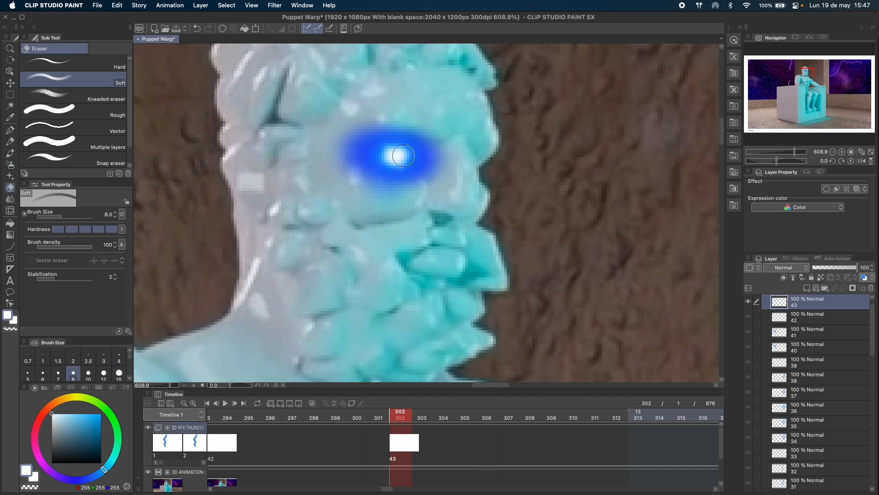
click(73, 112)
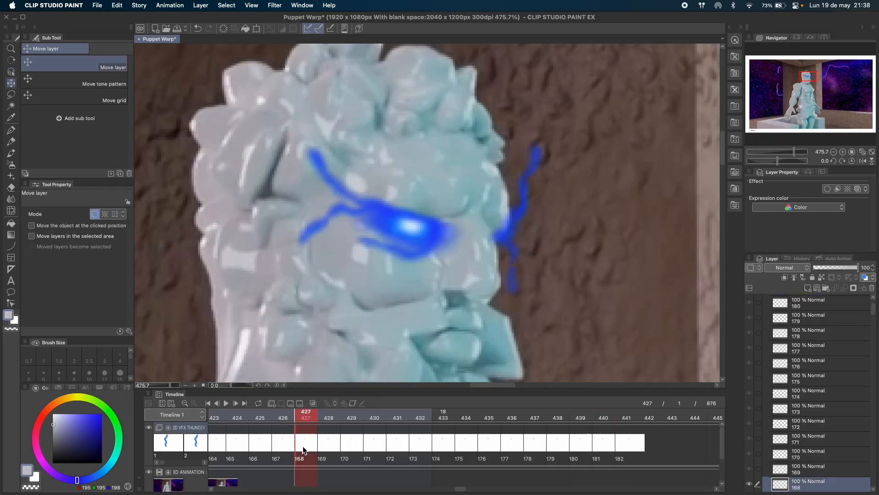
Step: Play back the animation to review the lightning effects and stop it at frame 615
click(227, 404)
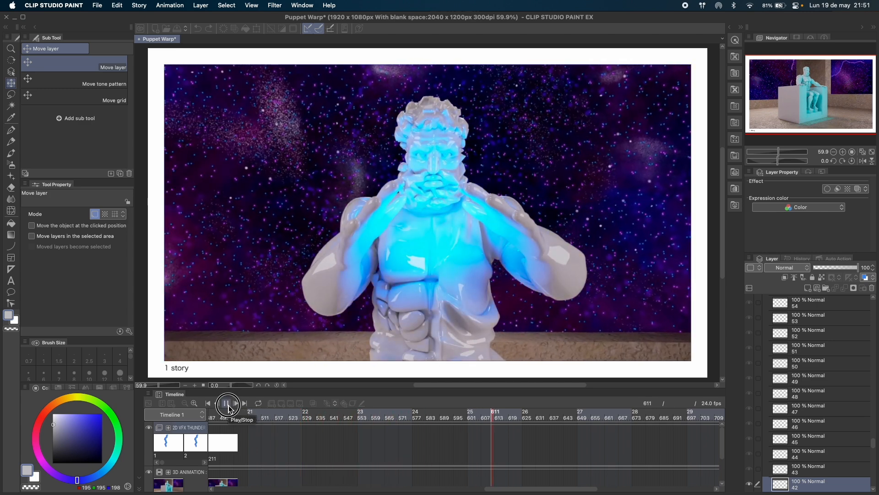
click(227, 406)
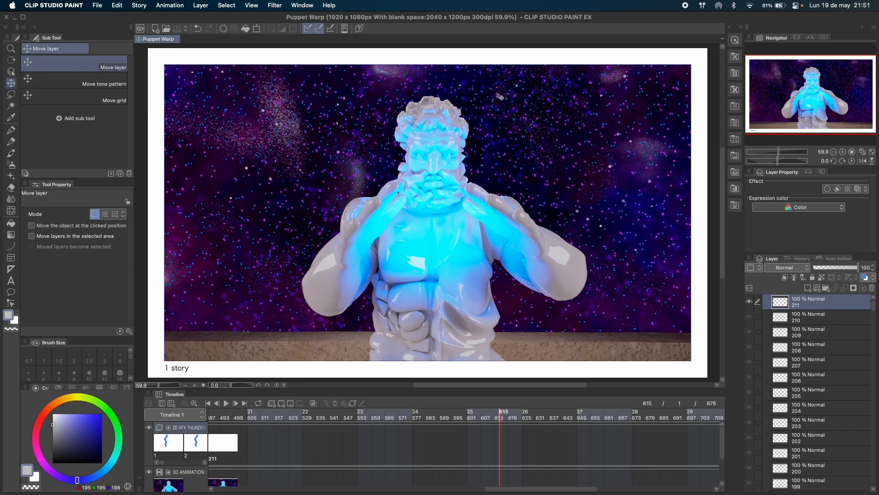